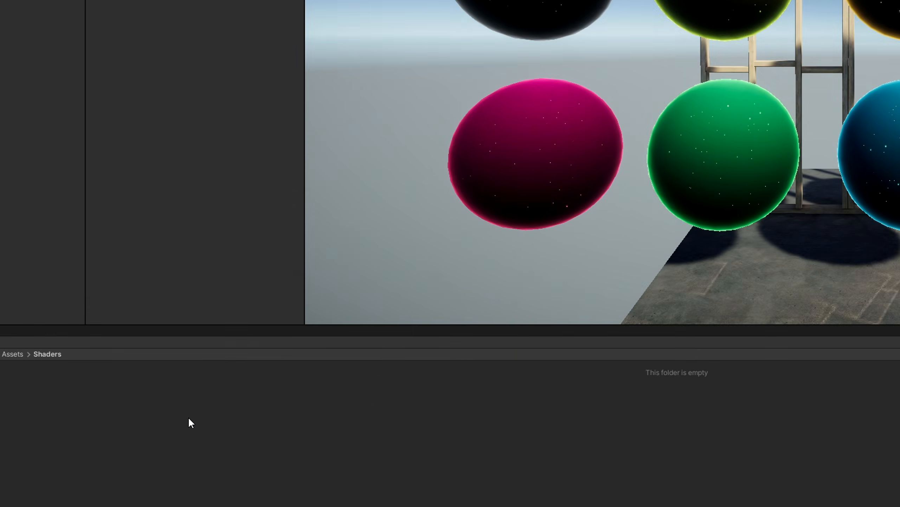
- Create a URP Lit Shader Graph named Glitter in the Shaders folder
right_click(189, 417)
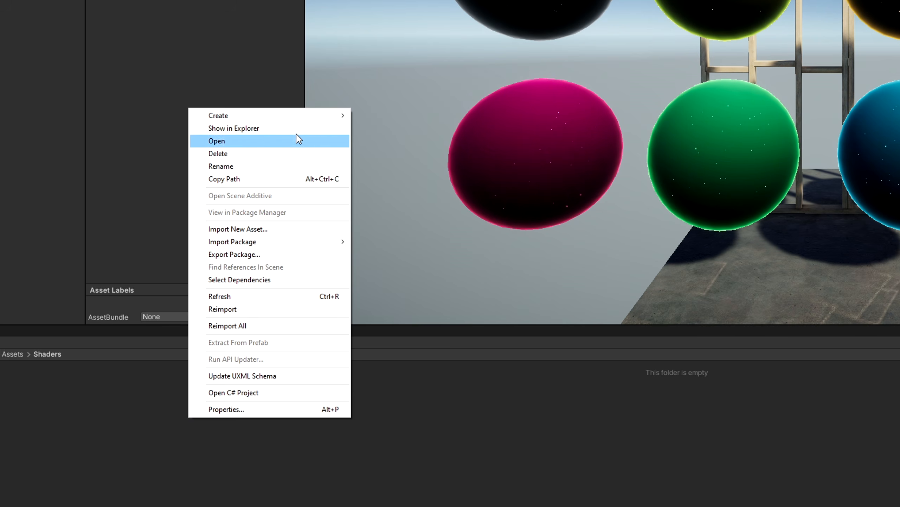
mouse_move(302, 115)
mouse_move(402, 87)
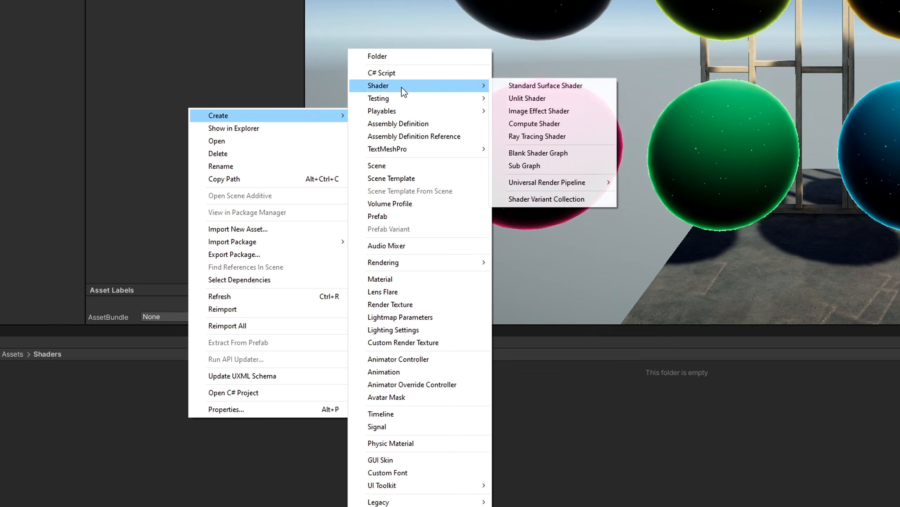
mouse_move(557, 182)
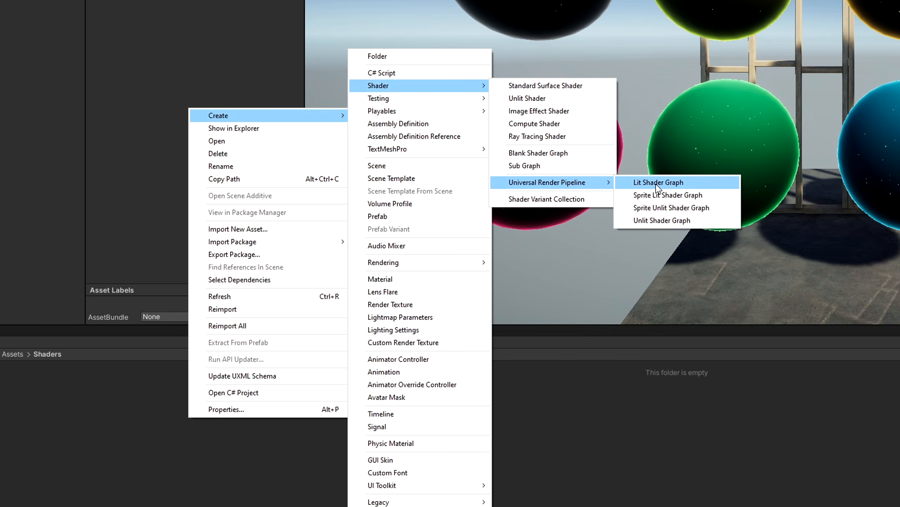
click(656, 183)
text(Glitter)
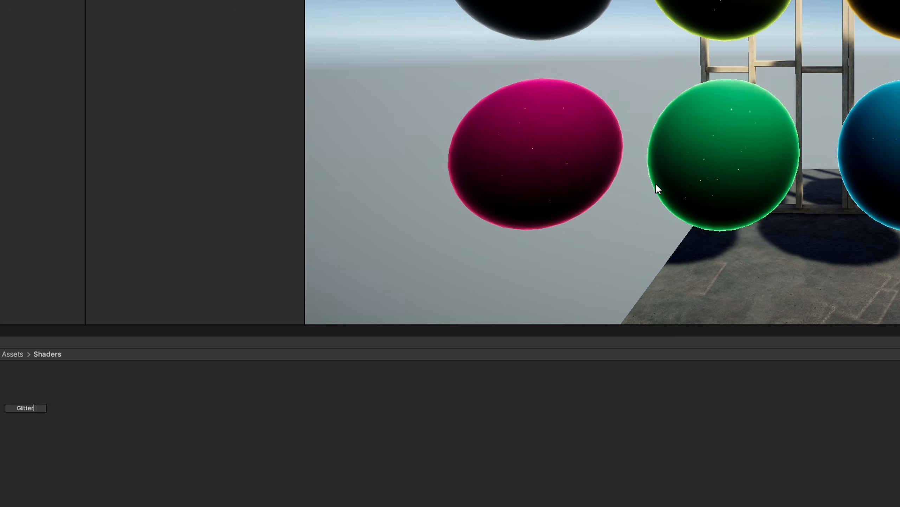
key(Return)
click(412, 422)
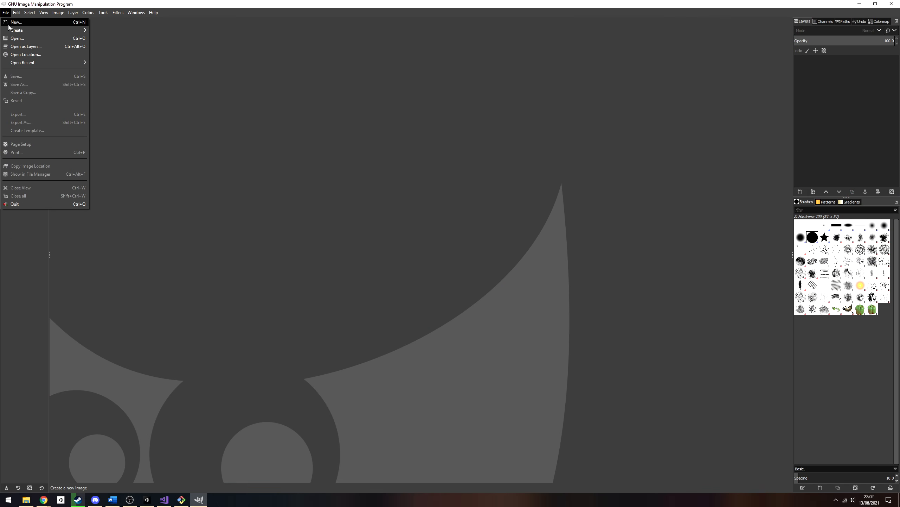
- Switch to GIMP and create a new 256 × 256 pixel image
click(198, 64)
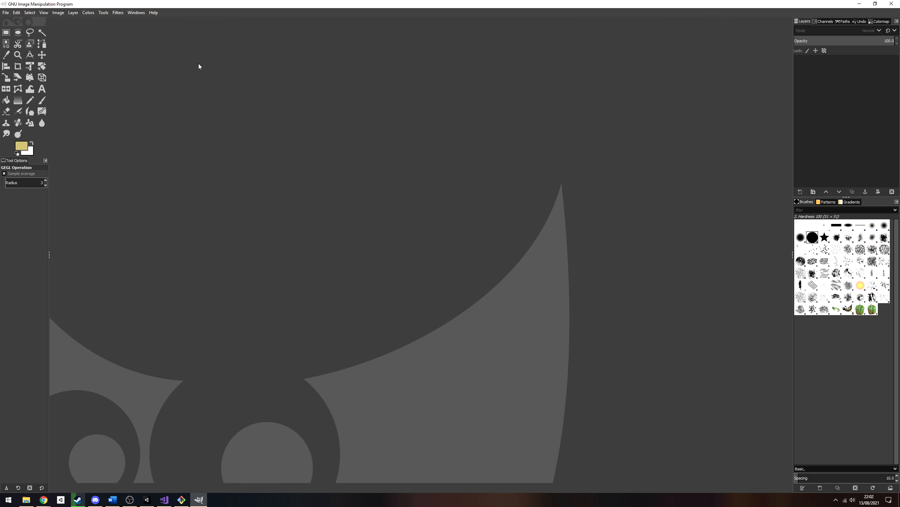
click(7, 13)
click(8, 23)
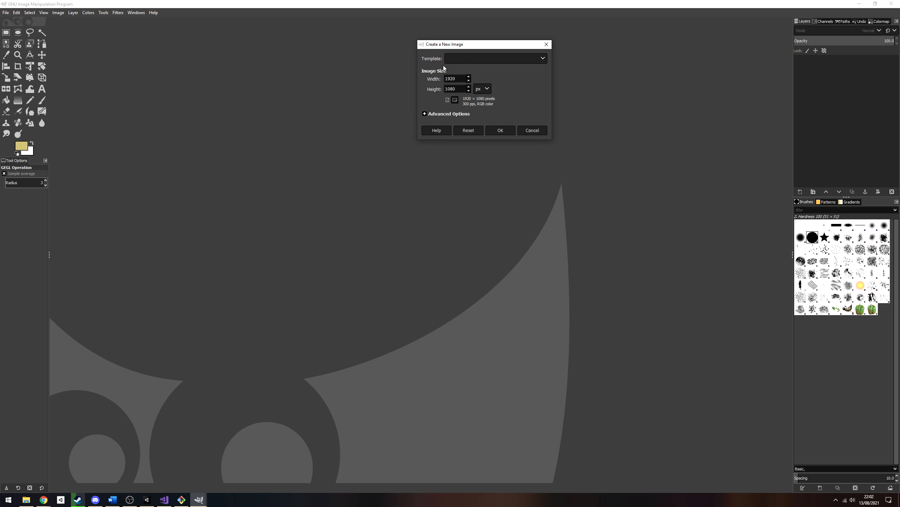
text(256)
key(Tab)
text(256)
key(Return)
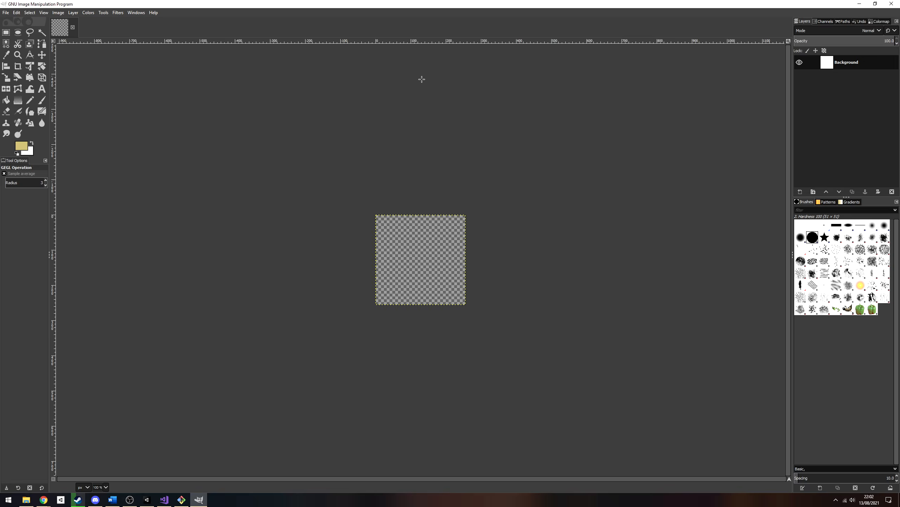
- Apply the Hurl noise filter with 50% randomization, repeat 50 and a new random seed
click(118, 13)
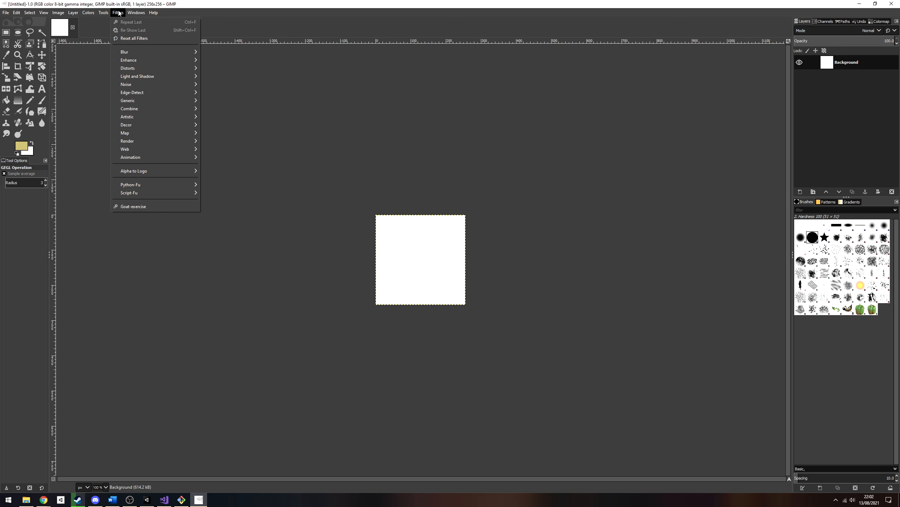
mouse_move(142, 84)
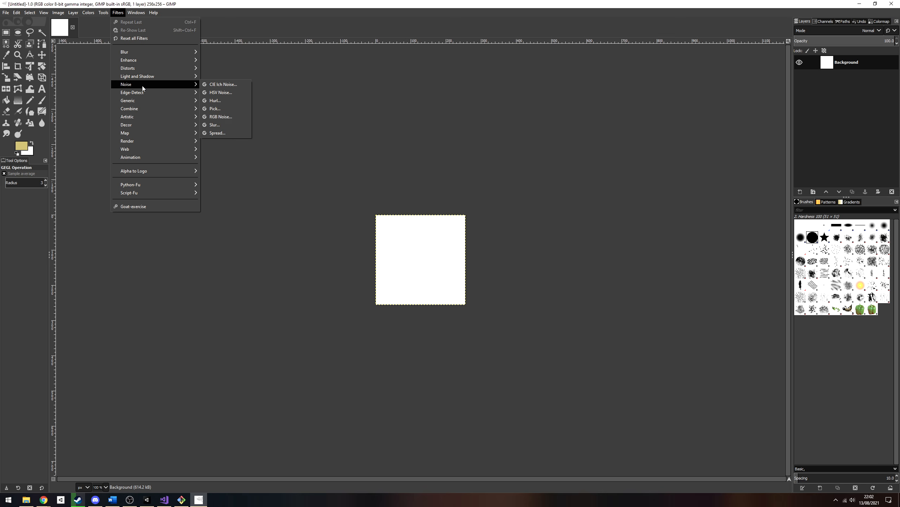
click(218, 101)
mouse_move(503, 173)
mouse_down()
mouse_move(511, 175)
mouse_move(498, 174)
mouse_up()
click(497, 173)
click(553, 184)
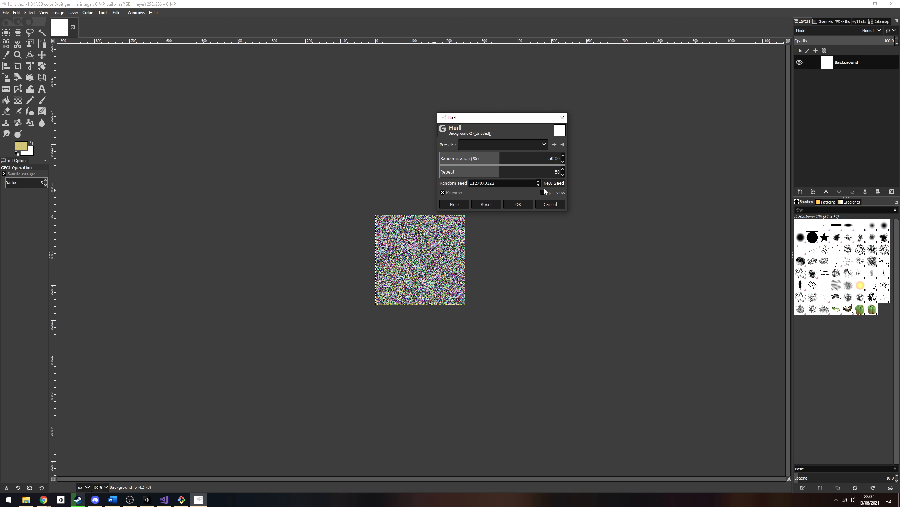
click(518, 204)
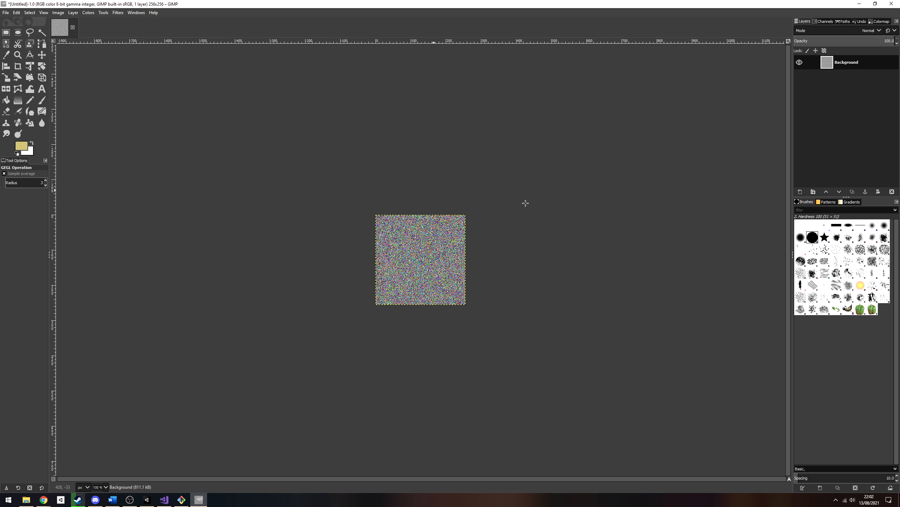
click(5, 12)
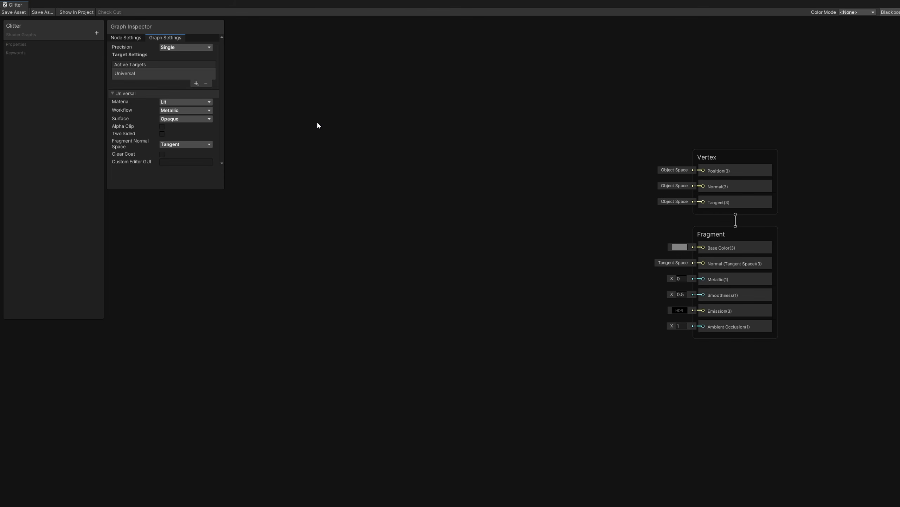
- Add a Texture 2D property named Noise Texture to the Glitter shader graph
click(97, 33)
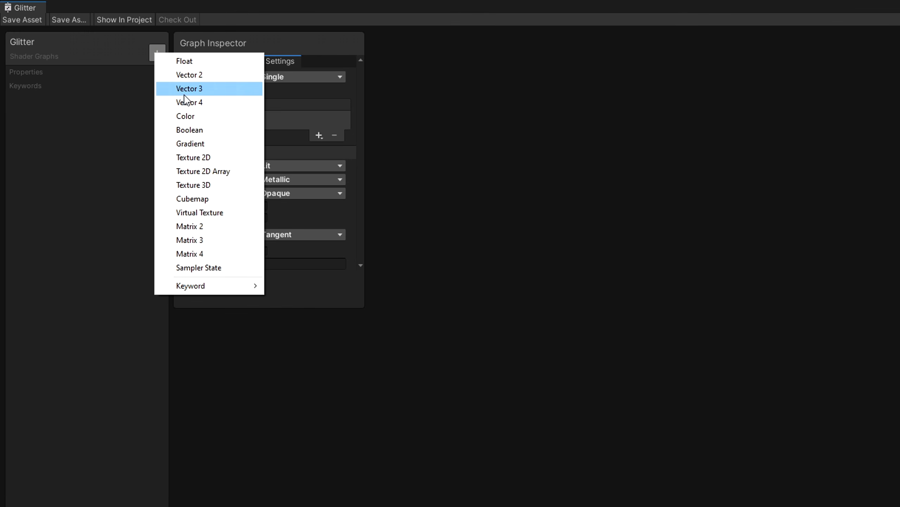
click(182, 156)
text(Noise )
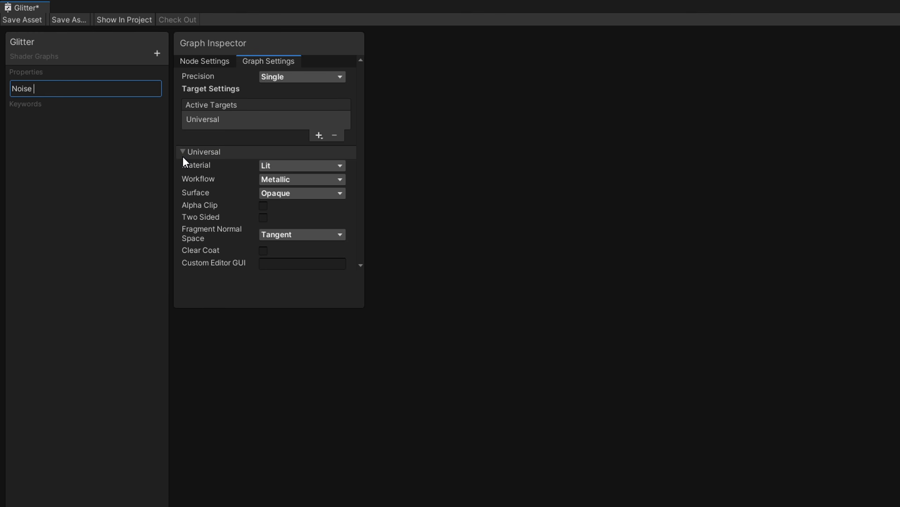
text(Texture)
key(Return)
click(209, 62)
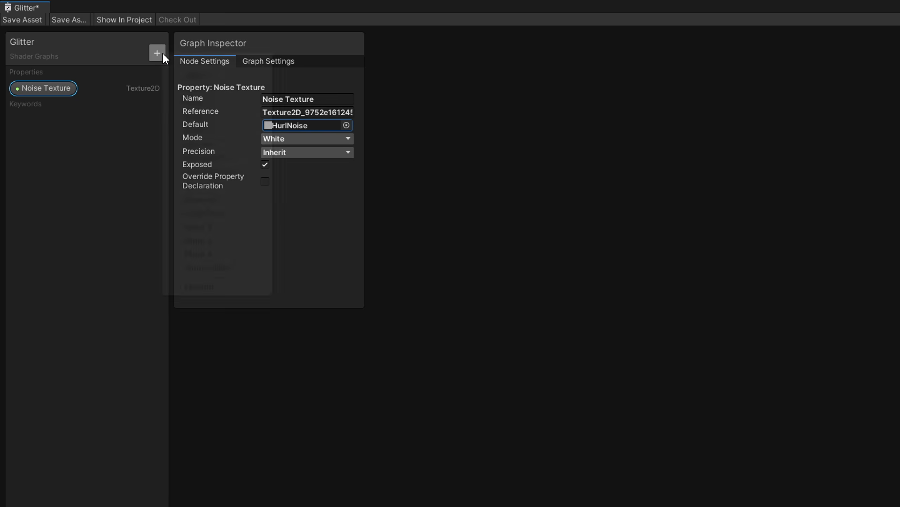
- Add a Vector 2 property named Noise Scale with a default of X 1 and Y 1
click(163, 54)
click(197, 73)
text(Nois)
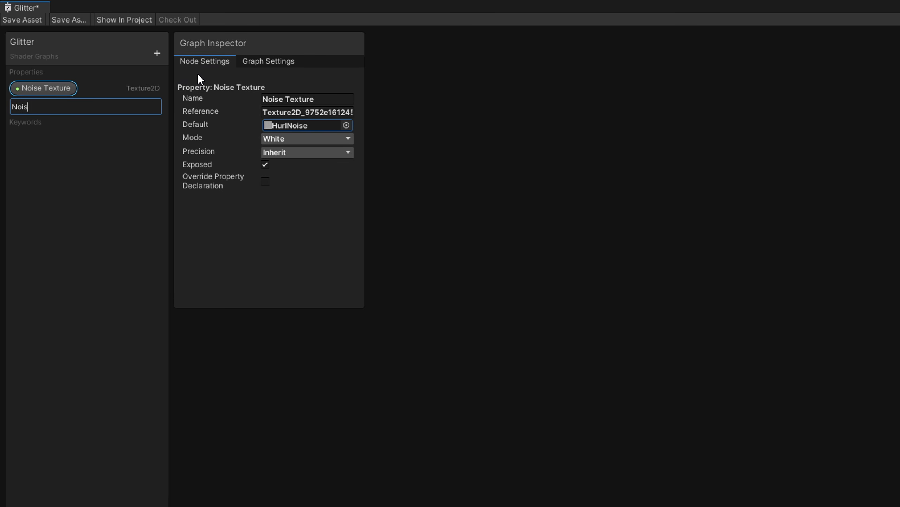
text(e Scale)
key(Return)
click(59, 109)
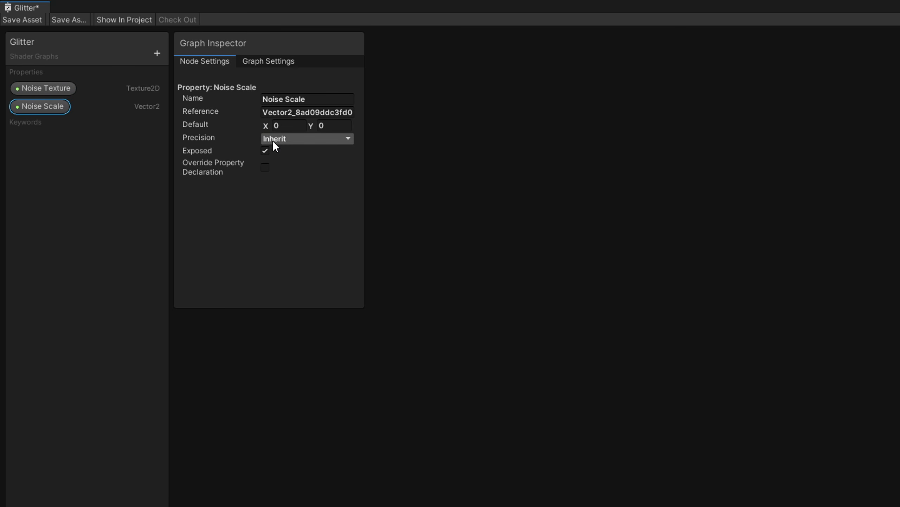
click(297, 125)
text(1)
key(Tab)
text(1)
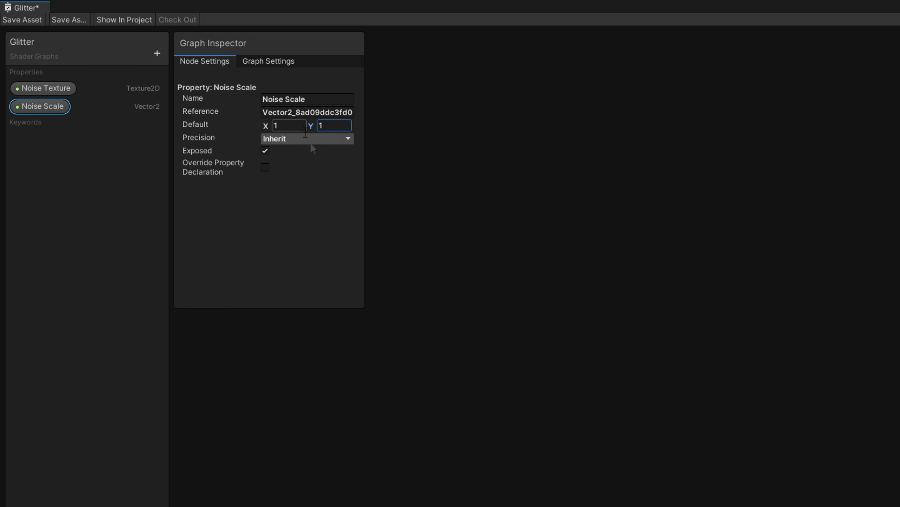
- Place the Noise Texture property in the graph and connect it to a new Sample Texture 2D node
drag(54, 89, 640, 267)
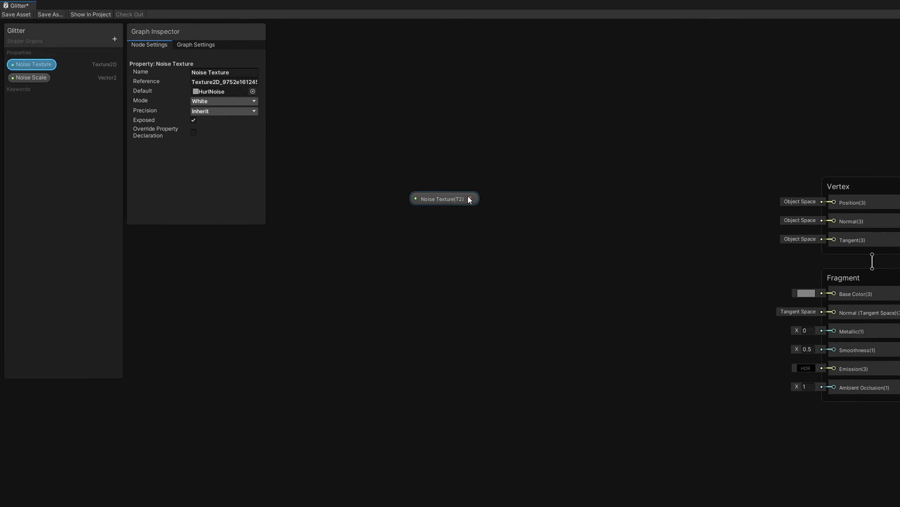
drag(469, 199, 512, 175)
text(sample text)
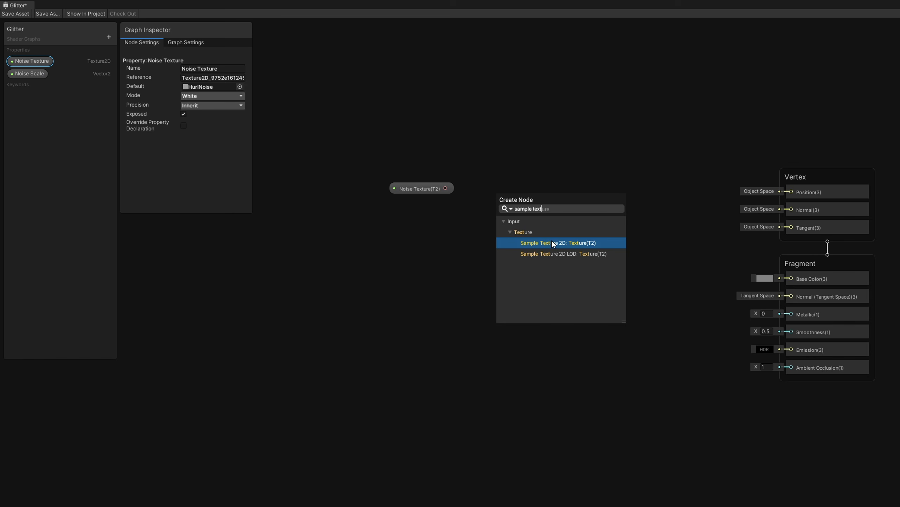
click(551, 242)
- Add a Tiling And Offset node and connect its output to the Sample Texture 2D UV input
click(378, 242)
right_click(378, 242)
click(389, 248)
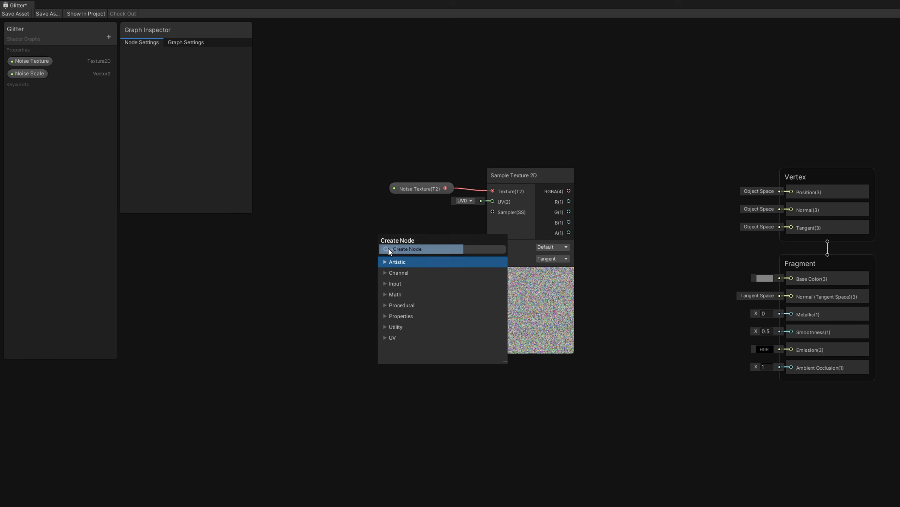
text(tiling and off)
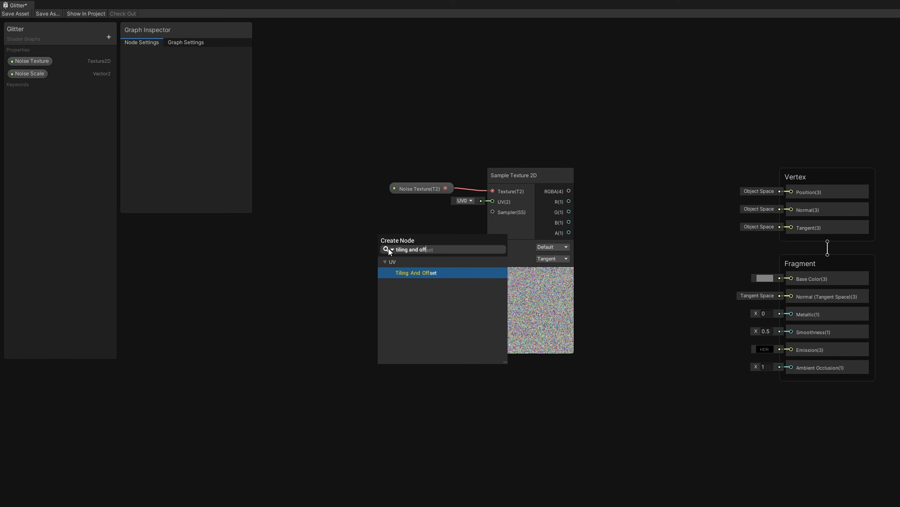
click(417, 271)
drag(412, 255, 401, 236)
drag(447, 256, 491, 202)
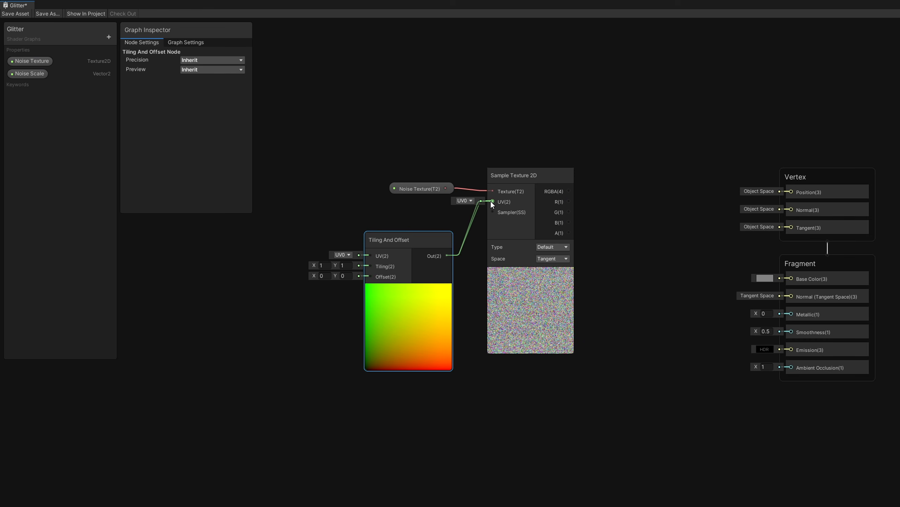
- Place the Noise Scale property in the graph and connect it to the Tiling And Offset node's Tiling input
drag(31, 73, 370, 265)
drag(264, 298, 275, 261)
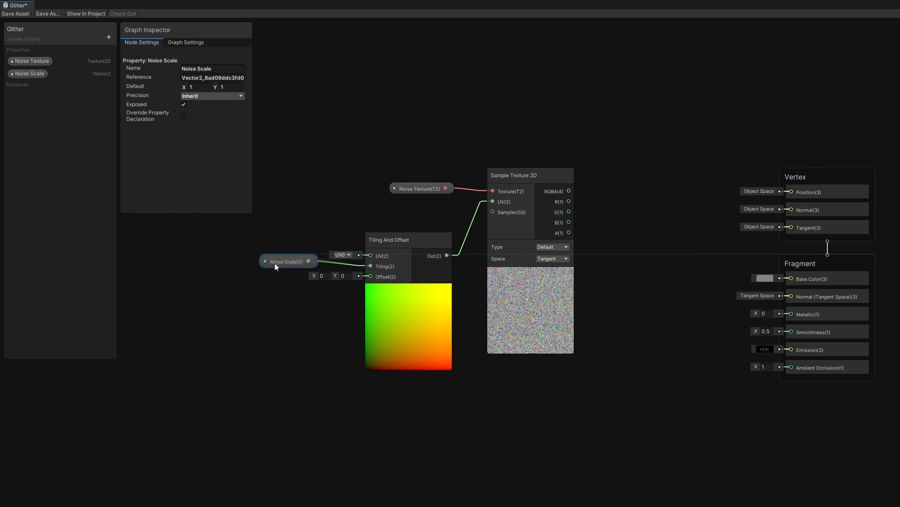
click(304, 212)
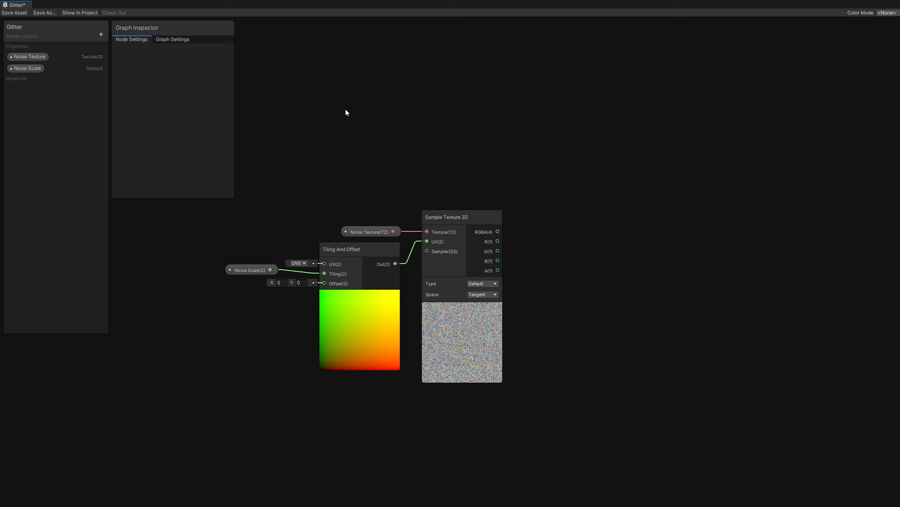
- Add a Float property named Noise Rotation Speed
click(100, 35)
click(111, 39)
text(Noise Ro)
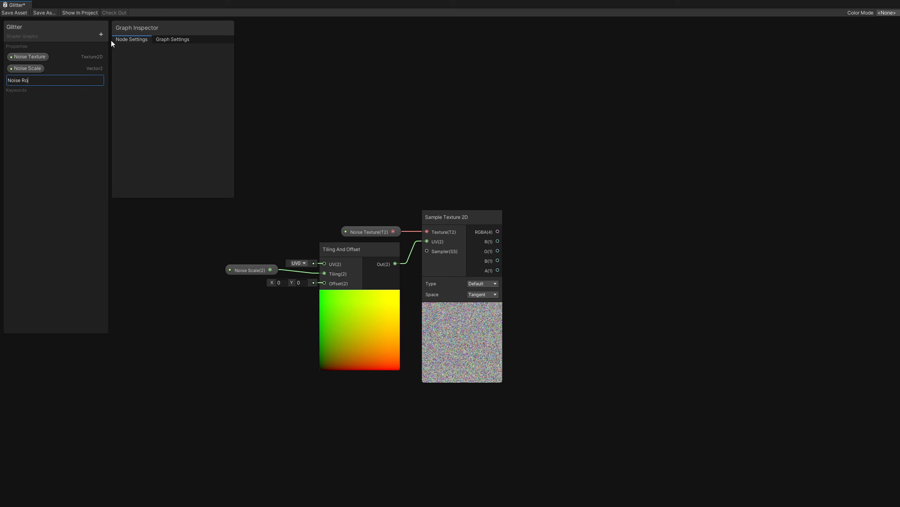
text(tation Speed)
key(Return)
- Add a Float property named Glitter Offset
click(101, 35)
click(113, 39)
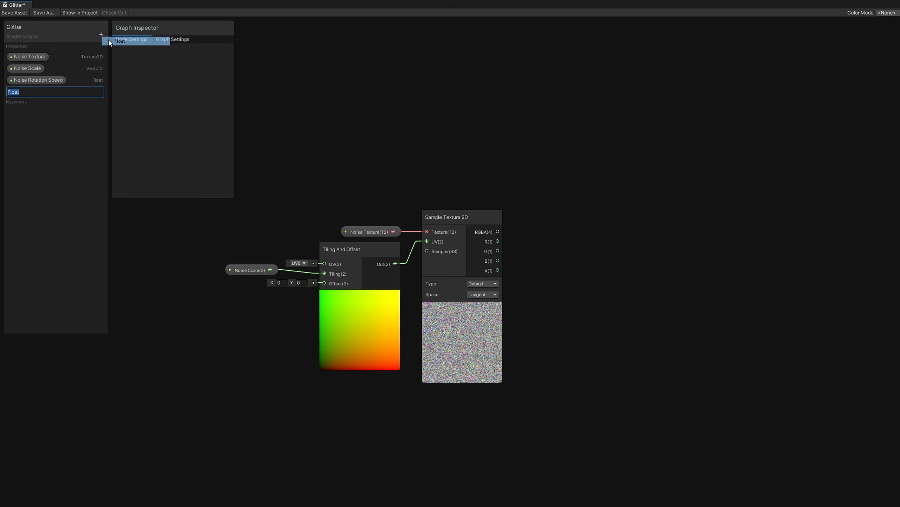
text(Glitter Offset)
key(Return)
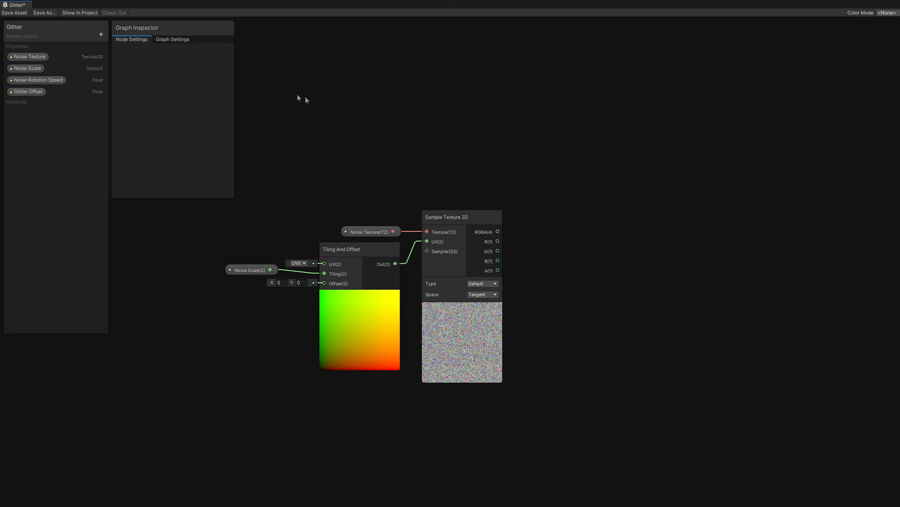
- Add a Hue node fed by the Sample Texture 2D RGBA output
drag(498, 231, 572, 280)
text(hue)
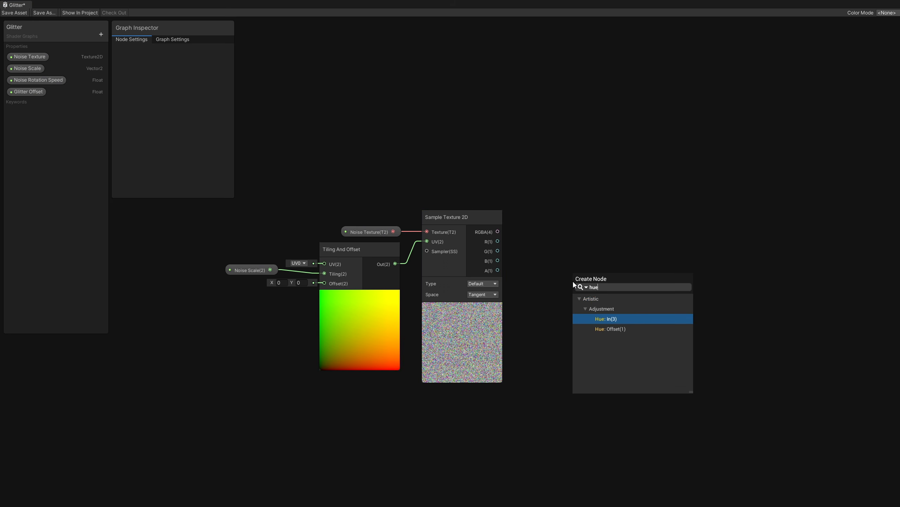
click(628, 318)
click(616, 283)
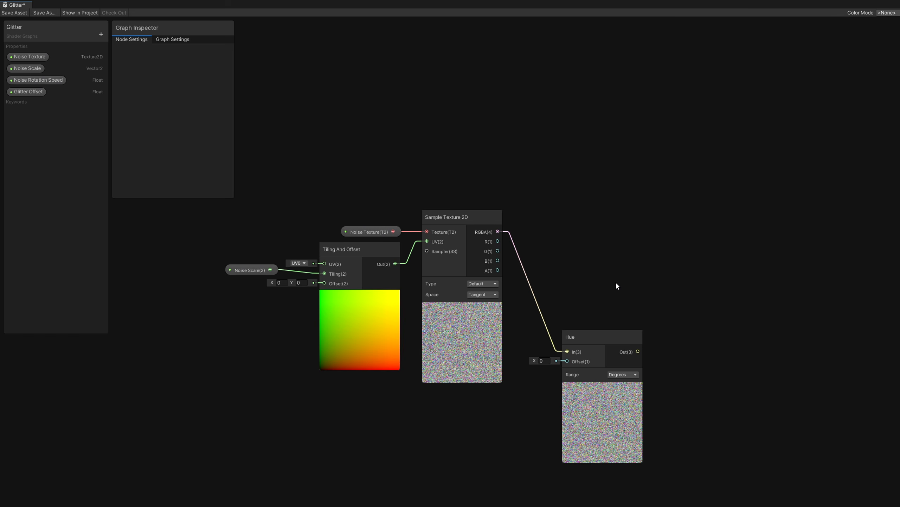
- Place Noise Rotation Speed in the graph and connect it to input A of a new Multiply node
drag(38, 80, 415, 407)
drag(482, 415, 491, 439)
text(mul)
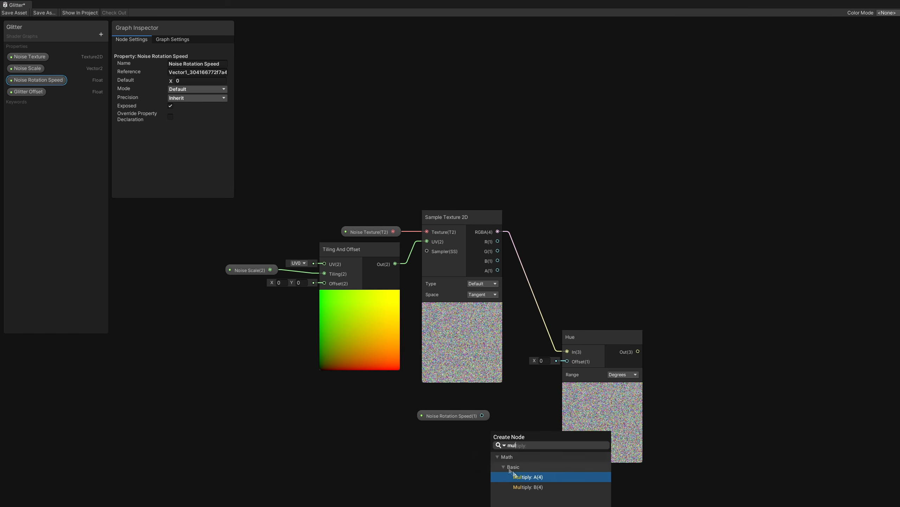
double_click(516, 477)
- Add a Time node and connect its Time output to the Multiply node's B input
key(space)
text(time)
double_click(427, 376)
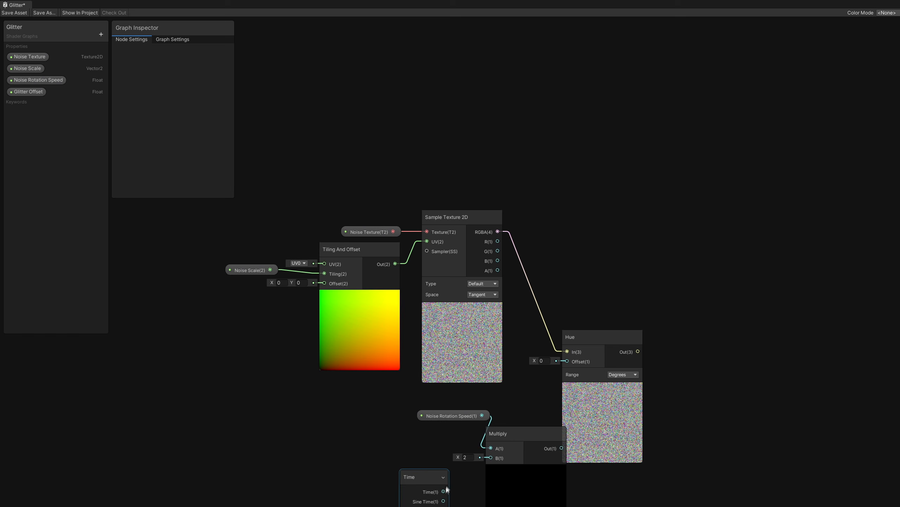
drag(444, 491, 490, 458)
- Connect the Multiply output to the Hue node's Offset input
click(521, 468)
drag(450, 415, 424, 421)
drag(528, 448, 567, 361)
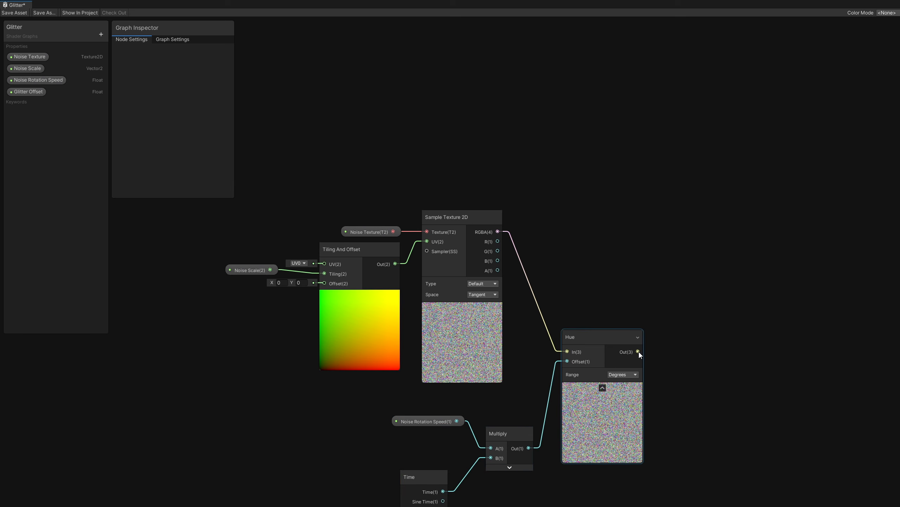
- Add a Subtract node fed by the Hue output, with the Glitter Offset property connected to its B input
drag(638, 351, 762, 343)
text(sub)
double_click(759, 388)
drag(29, 92, 734, 362)
click(753, 367)
click(742, 275)
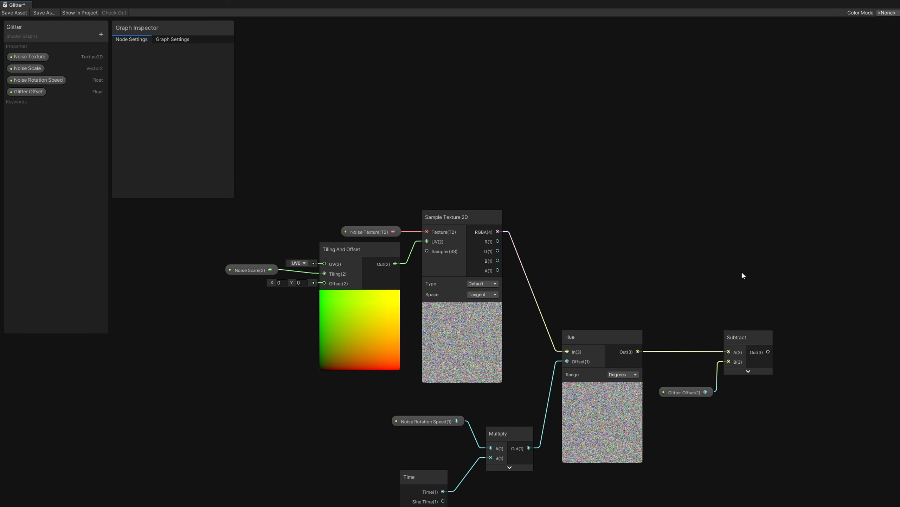
- Set the Glitter Offset property's default value to 0.5
click(33, 93)
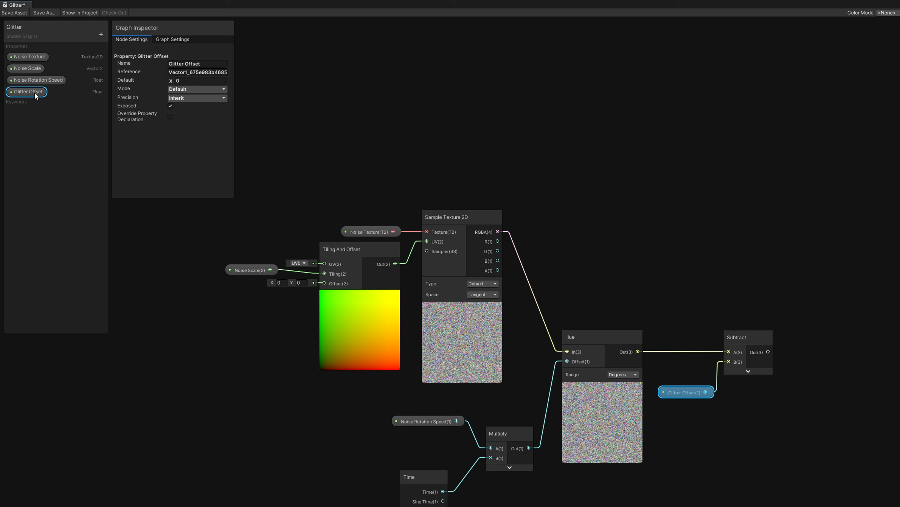
click(183, 81)
text(.5)
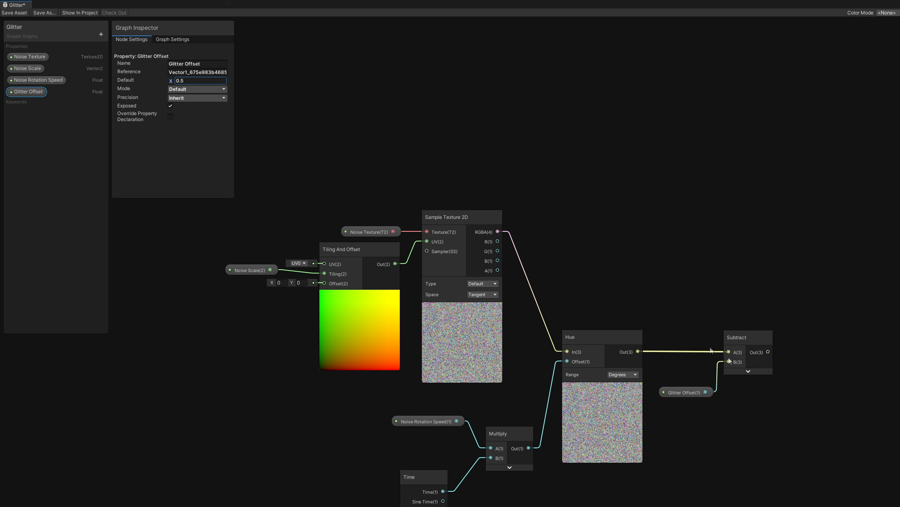
- Expand the Subtract node's preview and add a Normalize node fed by the Subtract output
click(748, 371)
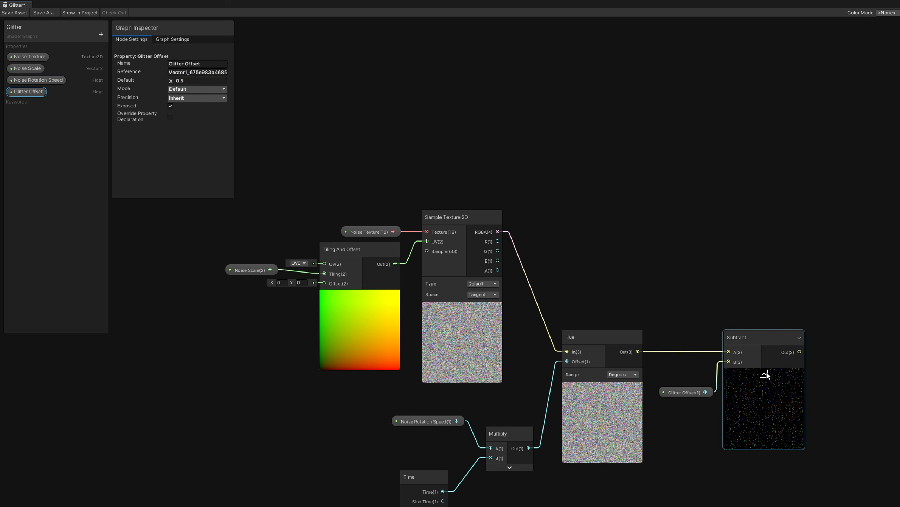
click(764, 271)
key(space)
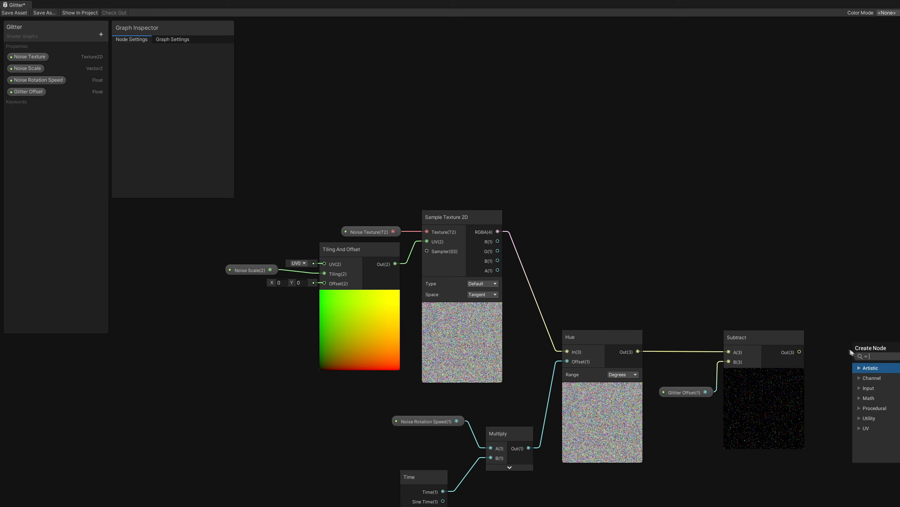
text(normalize)
key(Return)
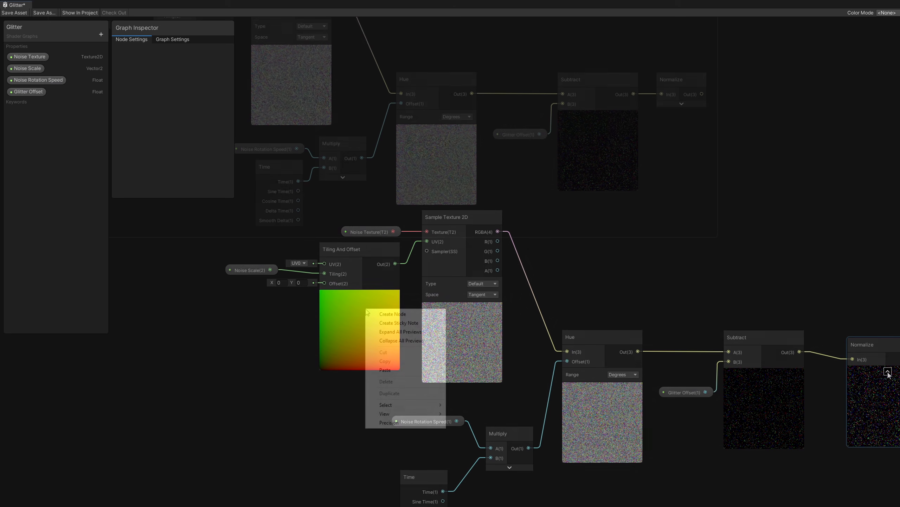
- Add a View Direction node and feed its output into a new Normalize node
key(space)
text(view)
click(421, 346)
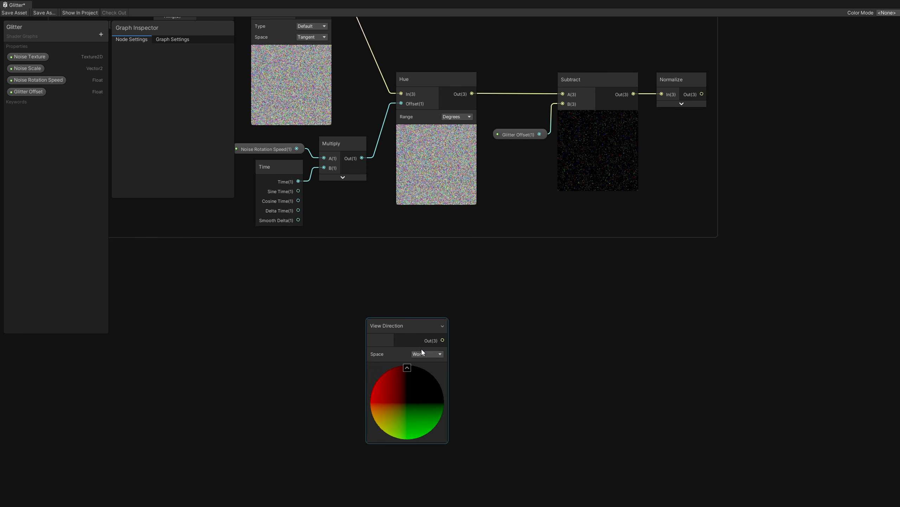
drag(443, 340, 495, 344)
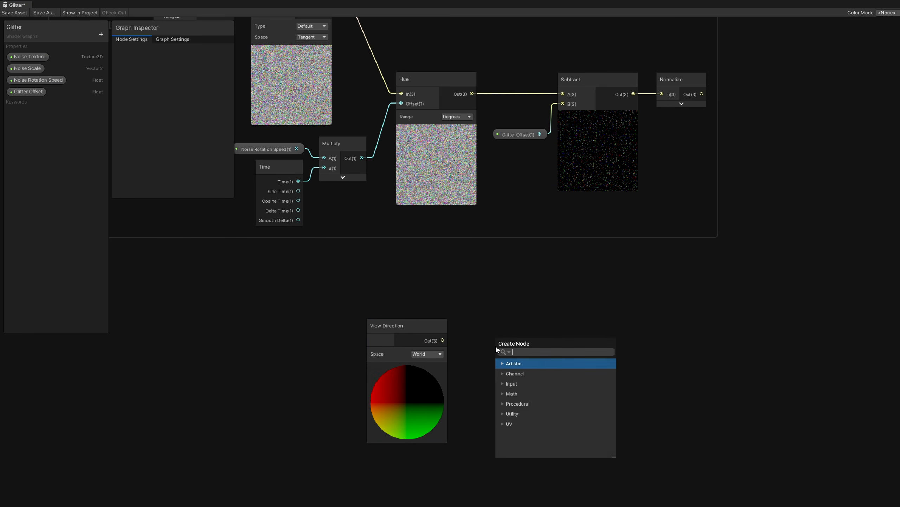
text(normalize)
click(552, 383)
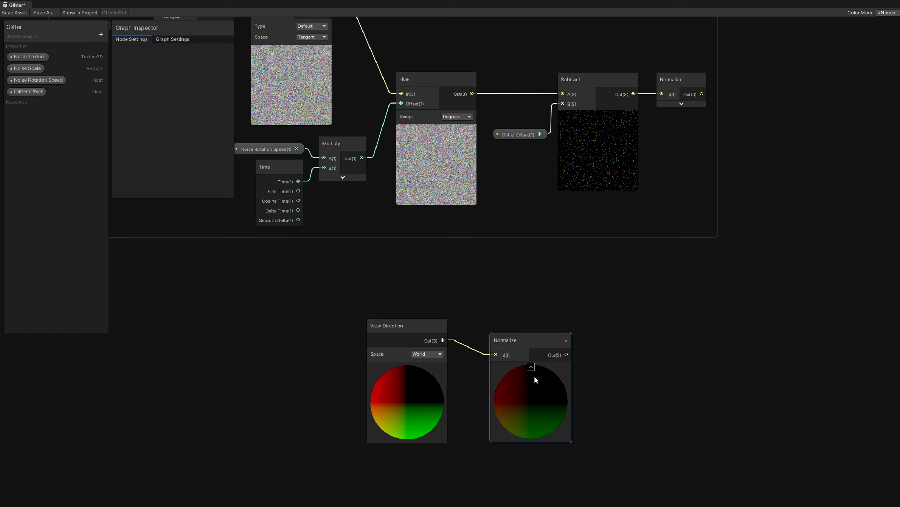
- Add a One Minus node fed by the View Direction's Normalize output, collapsing the node previews
click(534, 375)
drag(513, 325, 560, 343)
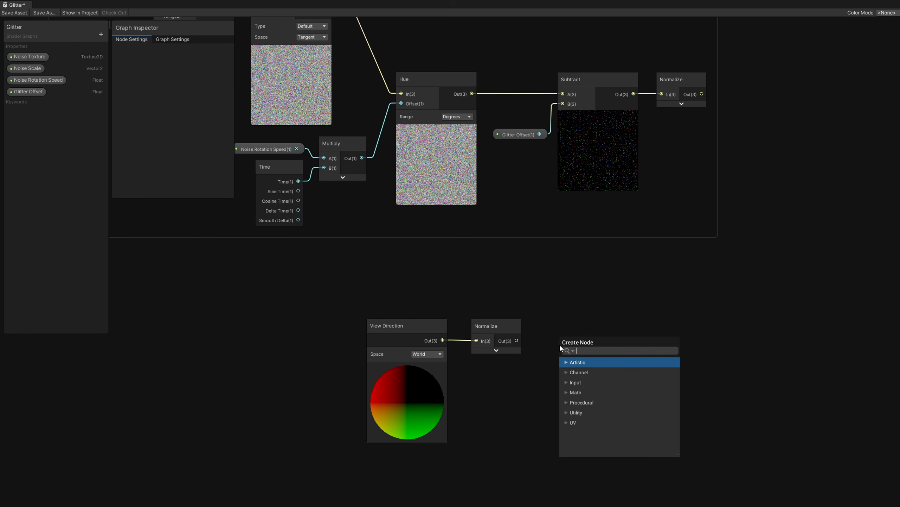
text(one minus)
click(597, 382)
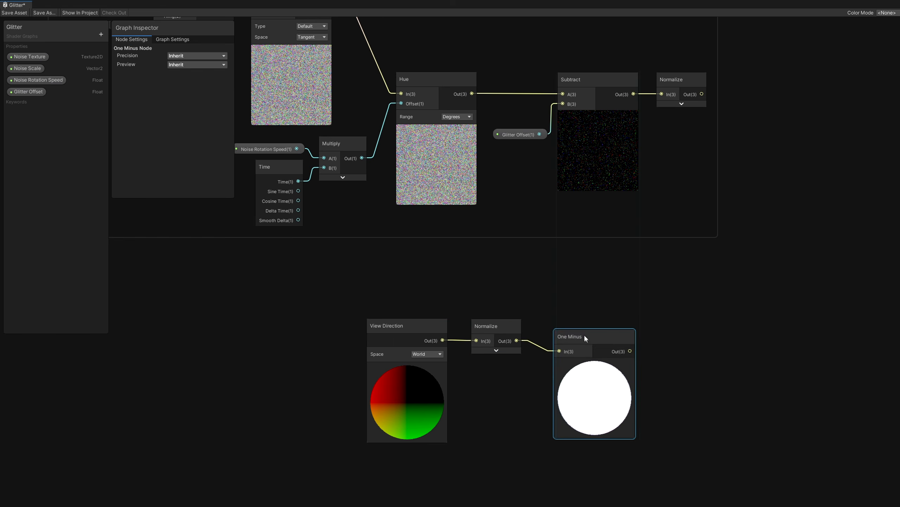
click(595, 354)
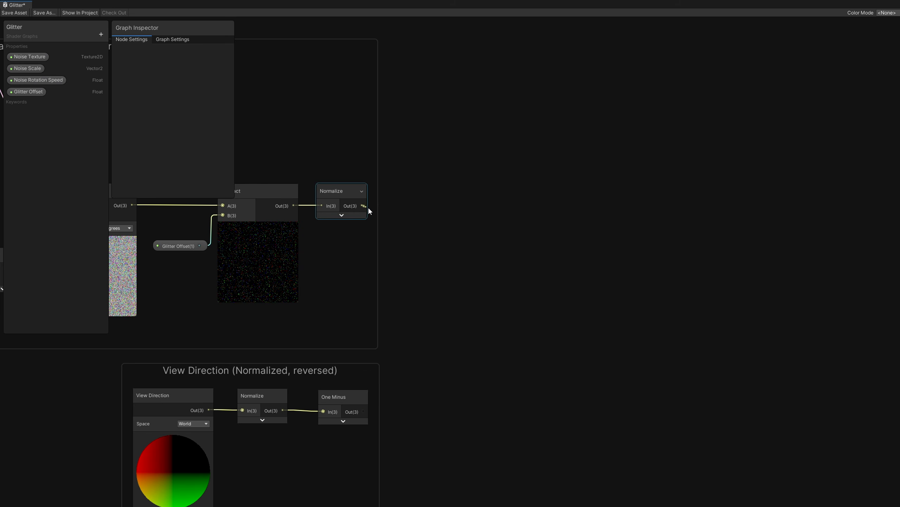
- Add a Dot Product node with the noise Normalize output as A and the One Minus output as B
drag(362, 205, 448, 264)
text(dot)
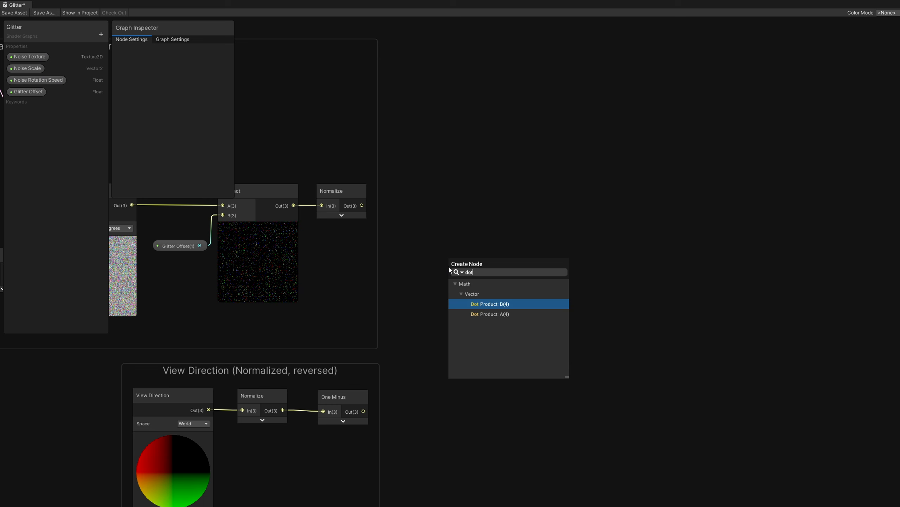
click(515, 315)
drag(363, 411, 450, 285)
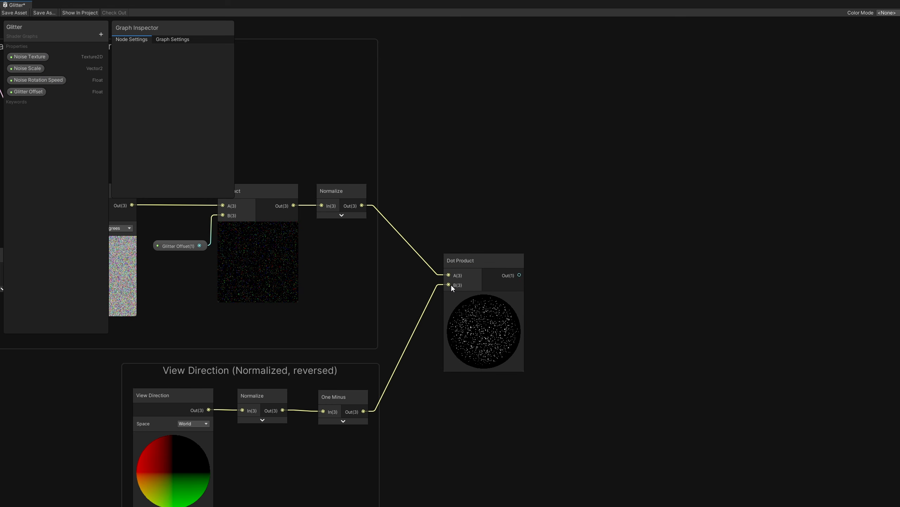
- Add a Saturate node fed by the Dot Product output and collapse its preview
drag(546, 276, 553, 271)
text(satur)
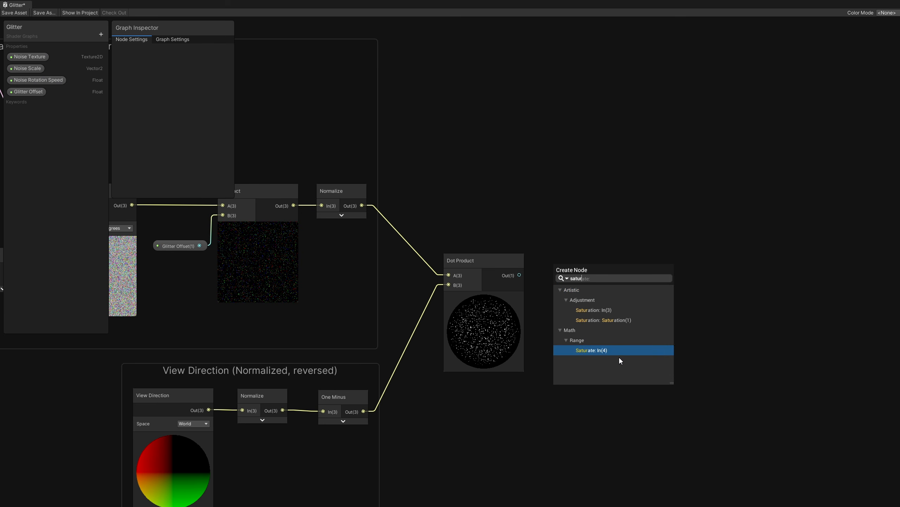
key(Return)
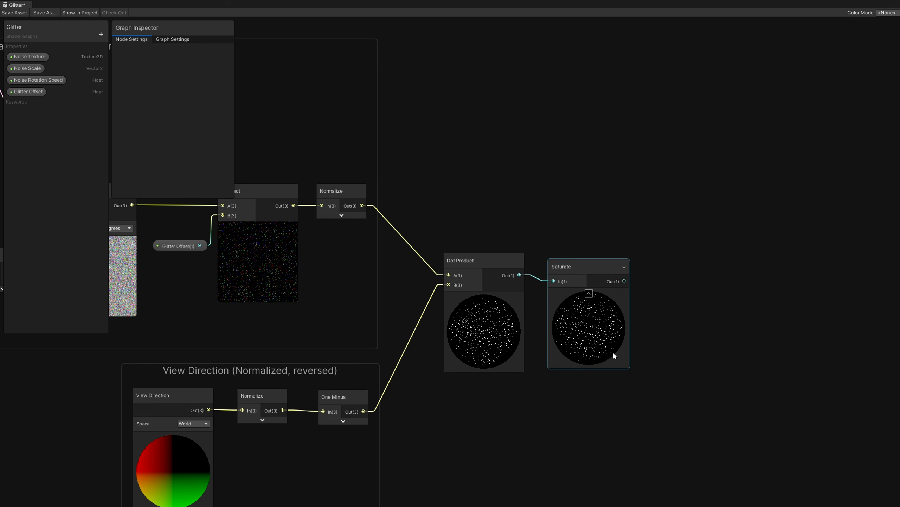
click(590, 293)
drag(582, 271, 577, 265)
click(590, 219)
- Create a new Color property named Glitter Color
click(101, 34)
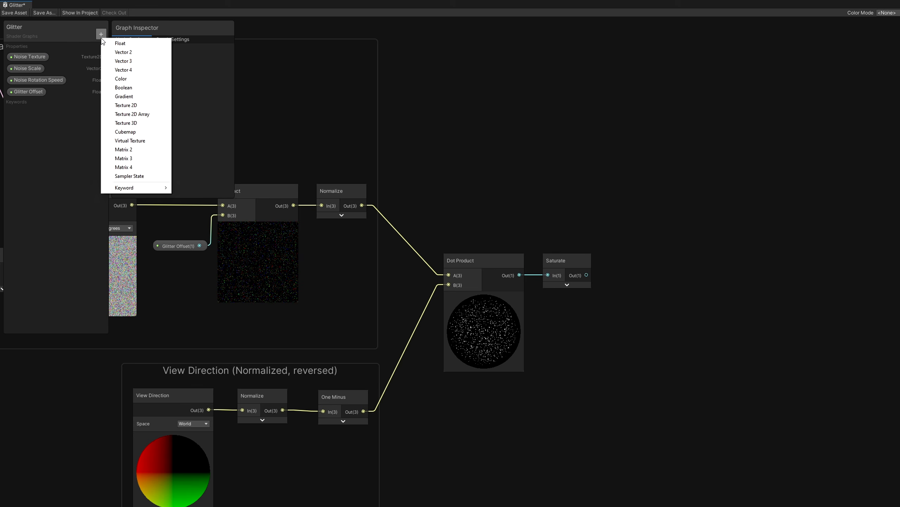
click(114, 79)
text(Glitter Color)
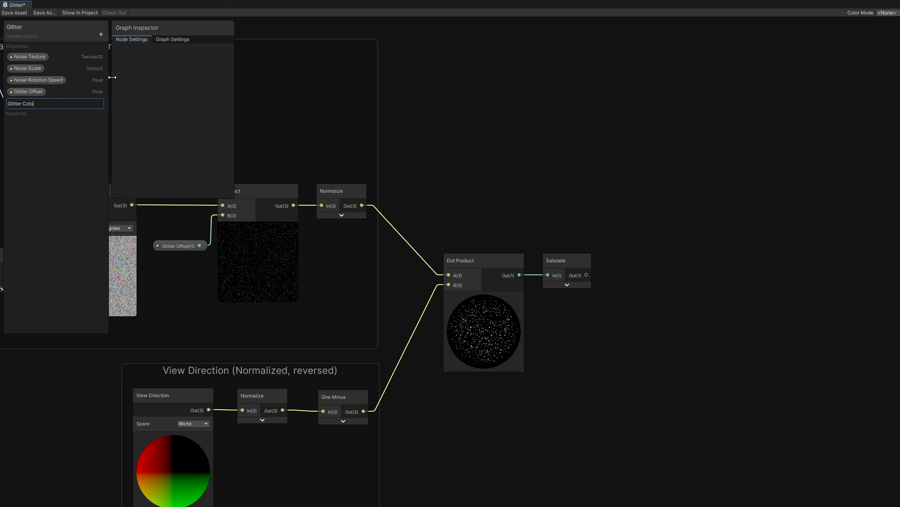
key(Return)
- Set Glitter Color's mode to HDR and its default to red with intensity 2
click(26, 103)
click(191, 89)
click(186, 107)
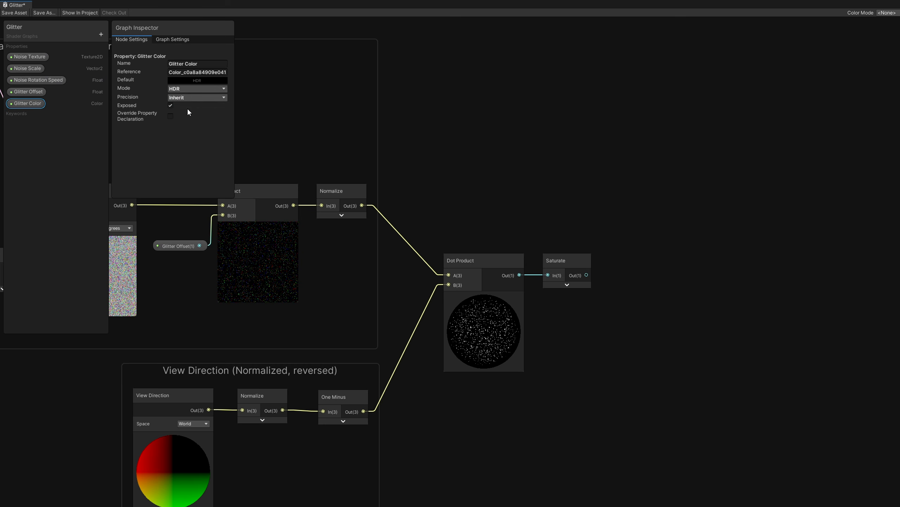
click(188, 80)
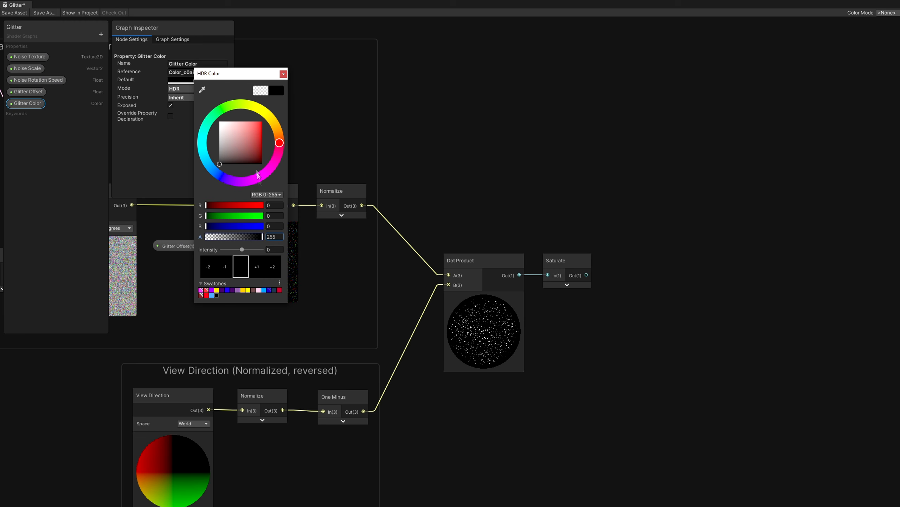
click(272, 250)
text(2)
drag(246, 136, 270, 112)
click(282, 75)
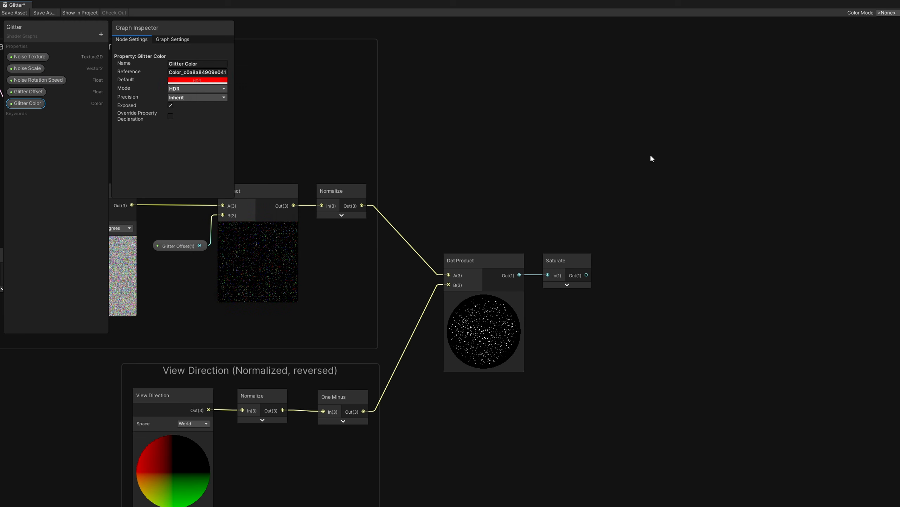
- Multiply the Saturate output by the Glitter Color property in a new Multiply node
drag(586, 275, 633, 271)
text(mul)
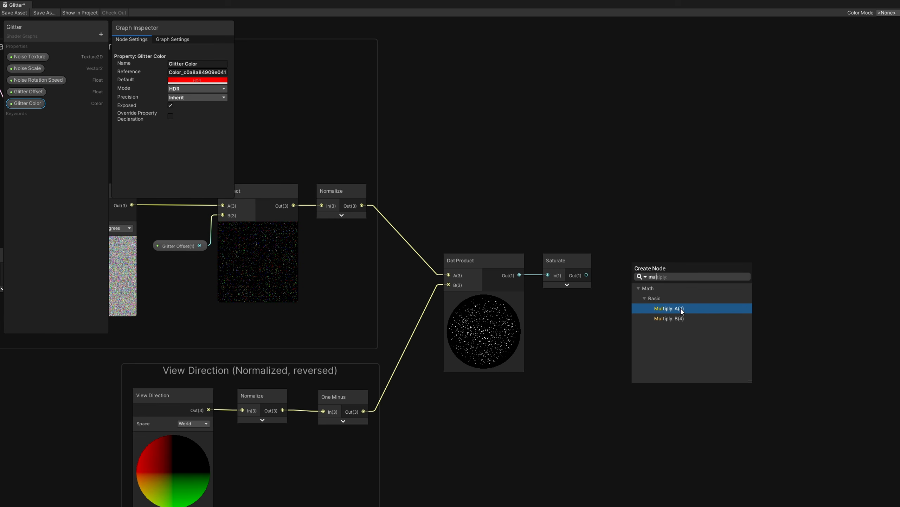
click(680, 307)
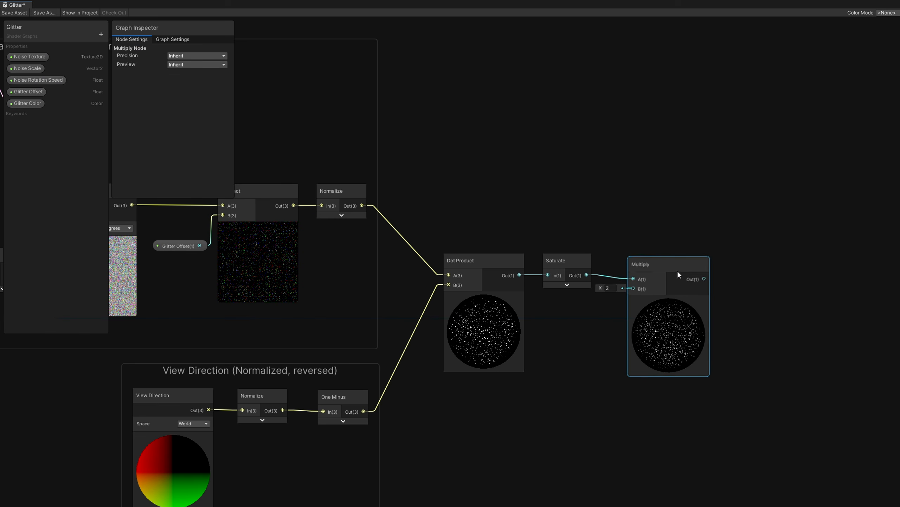
drag(36, 103, 638, 283)
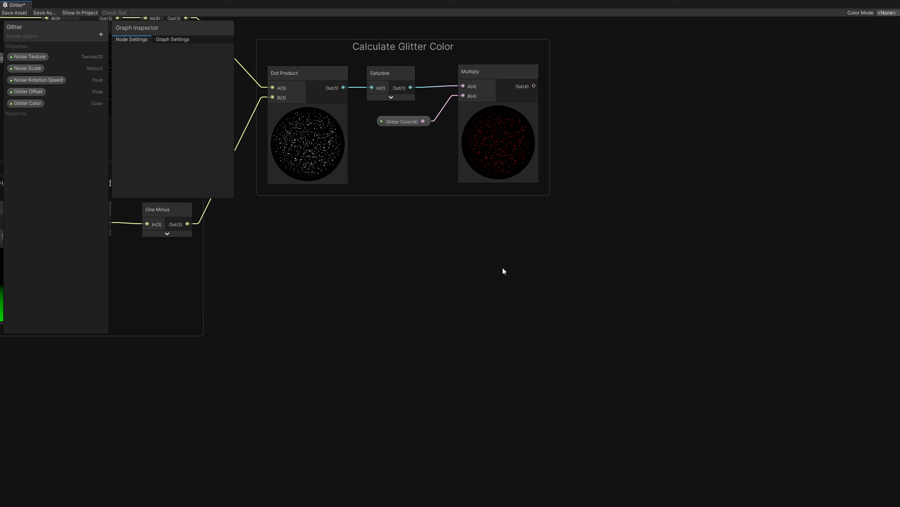
- Add a Fresnel Effect node below the Calculate Glitter Color group
right_click(419, 256)
click(429, 260)
text(fresnel)
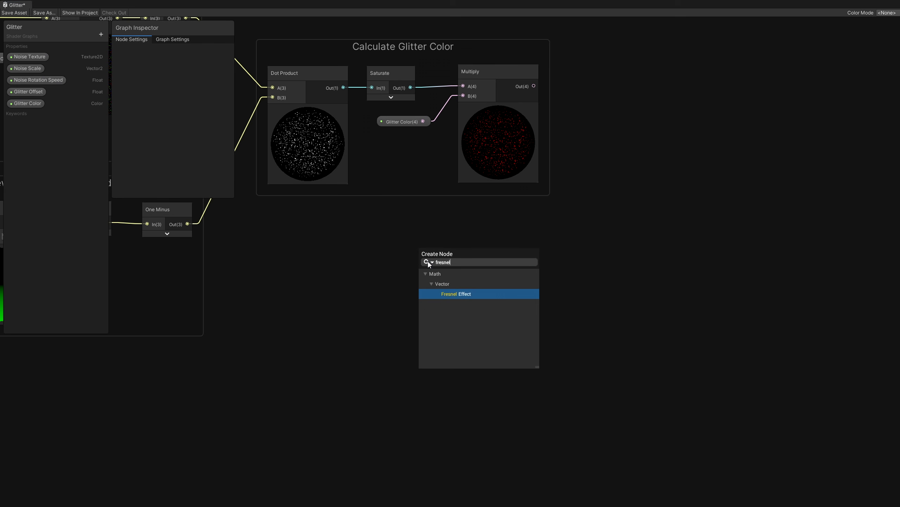
click(463, 294)
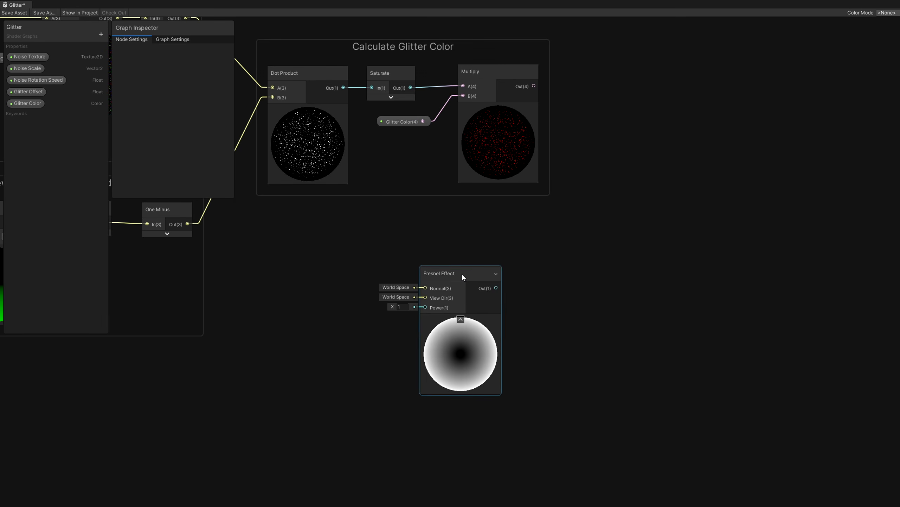
drag(462, 273, 440, 293)
click(446, 240)
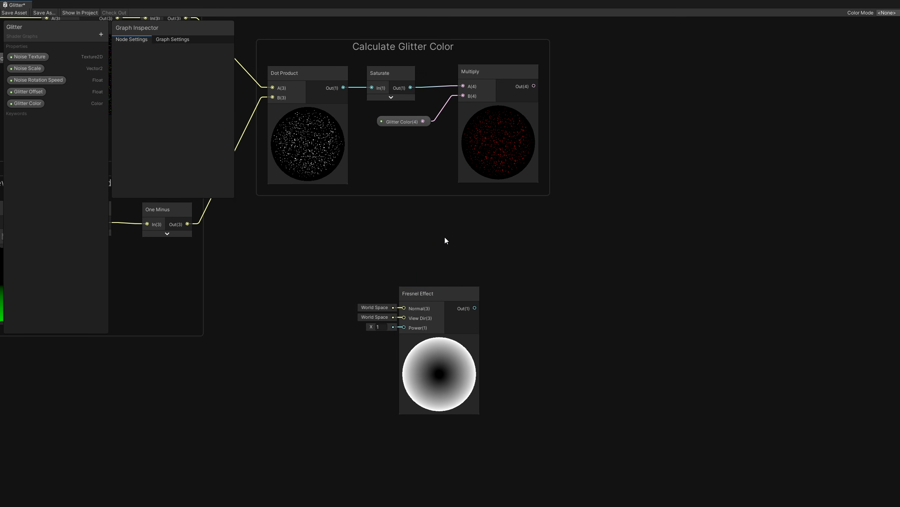
- Create a new Float property named Fresnel Power
click(96, 34)
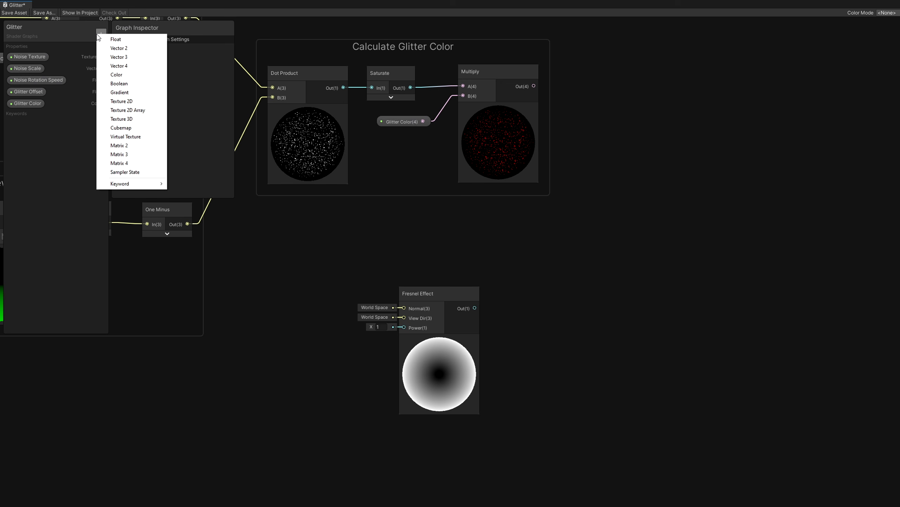
click(121, 39)
text(Fresnel)
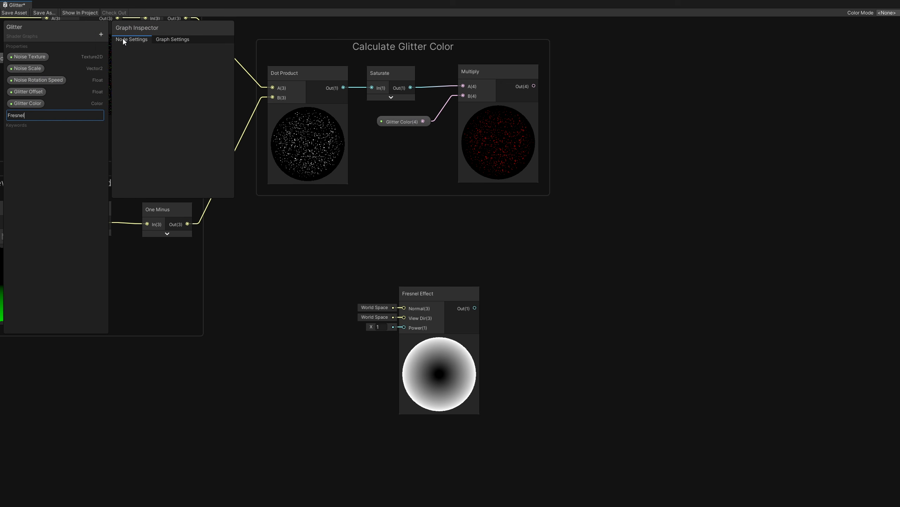
text( Power)
key(Return)
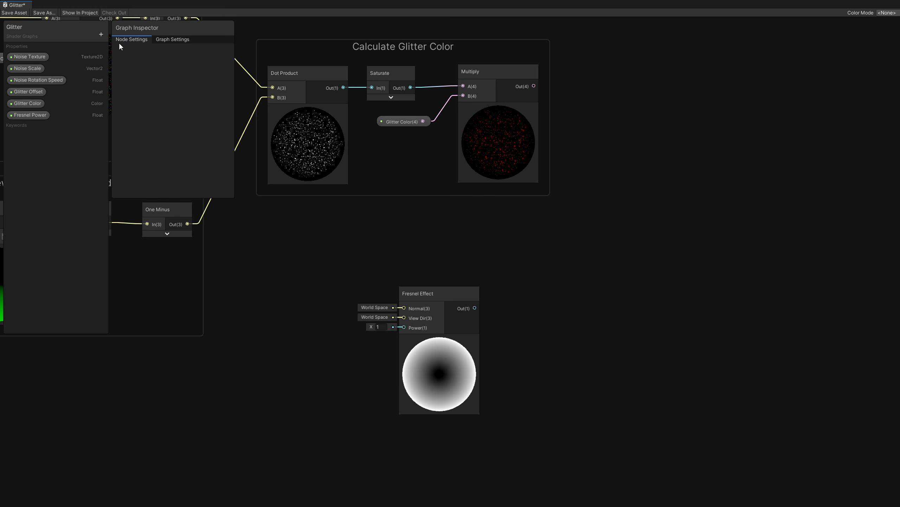
- Set Fresnel Power's default to 3 and connect it to the Fresnel Effect's Power input
click(42, 114)
click(187, 82)
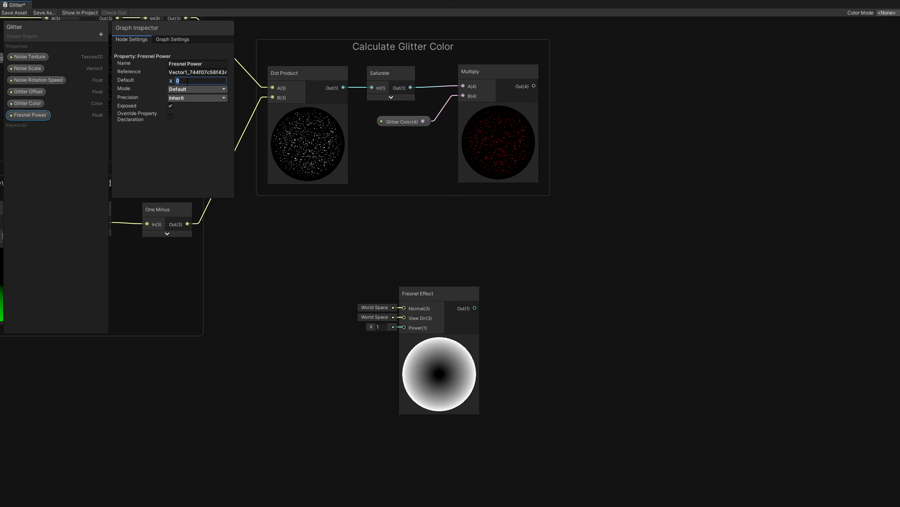
text(3)
drag(43, 115, 404, 327)
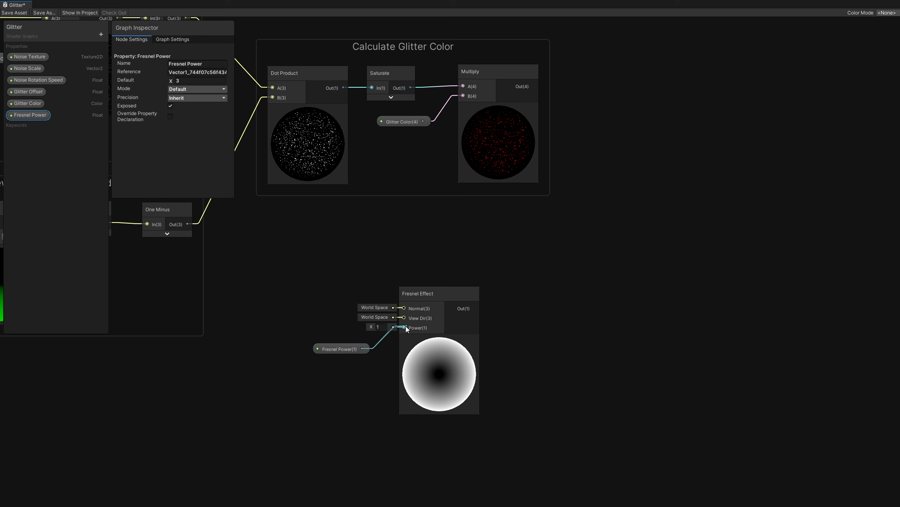
click(607, 297)
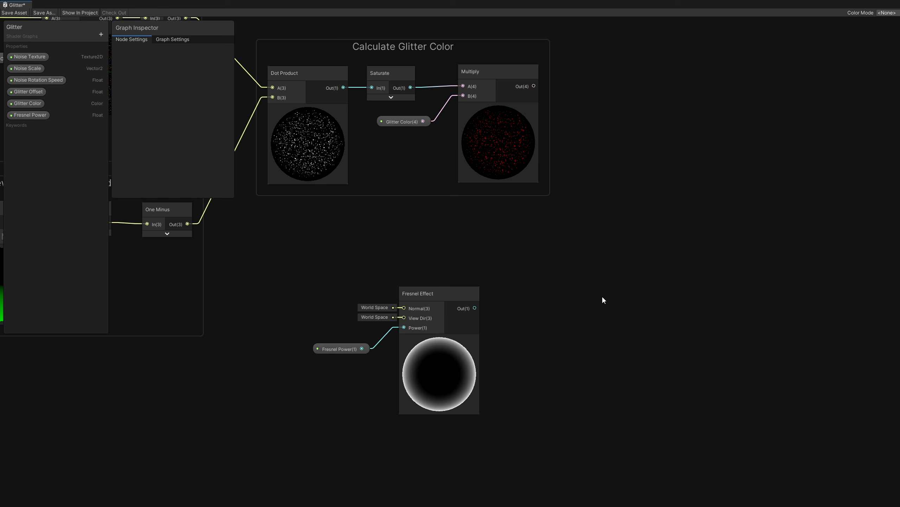
- Create a new Color property named Fresnel Color
click(101, 34)
click(121, 76)
text(Fresnel Color)
key(Return)
- Set Fresnel Color's default to red with intensity 2
click(182, 81)
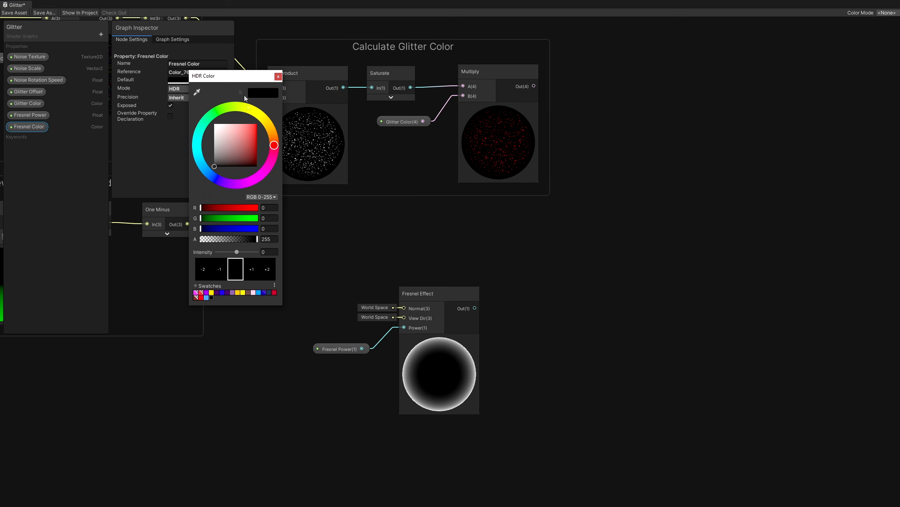
click(271, 251)
text(2)
key(Return)
click(256, 125)
click(278, 77)
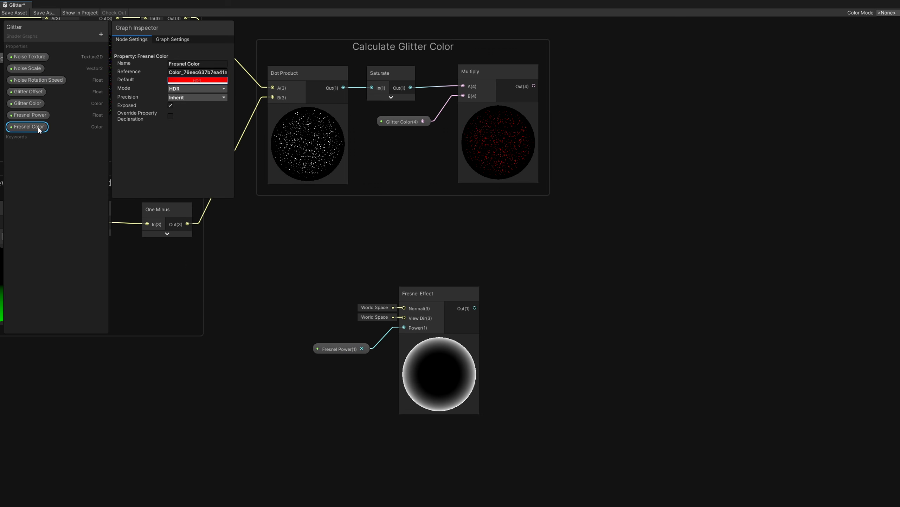
- Place Fresnel Color in the graph and feed the Fresnel Effect output into a new Multiply node
drag(38, 127, 499, 347)
drag(475, 308, 607, 300)
text(mul)
double_click(556, 339)
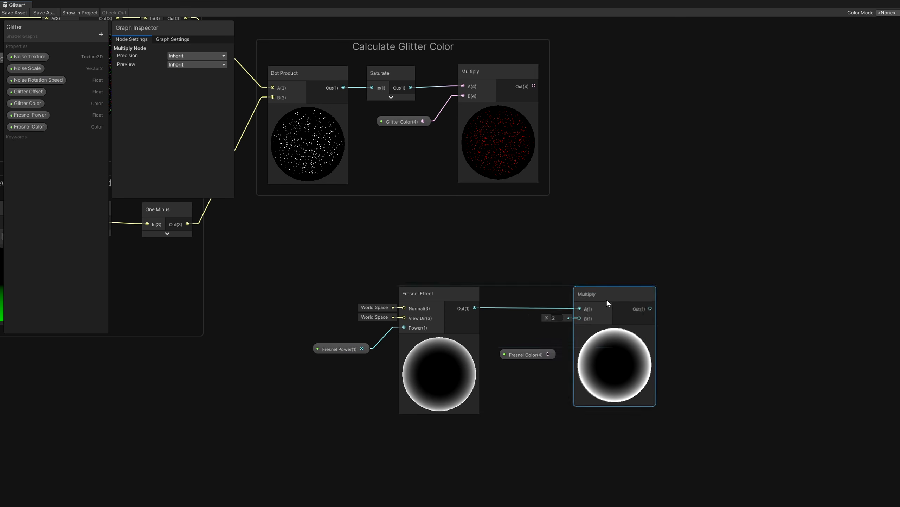
- Connect Fresnel Color to the Fresnel Multiply, and sum the glitter and Fresnel products in a new Add node
drag(548, 354, 579, 318)
drag(368, 186, 554, 183)
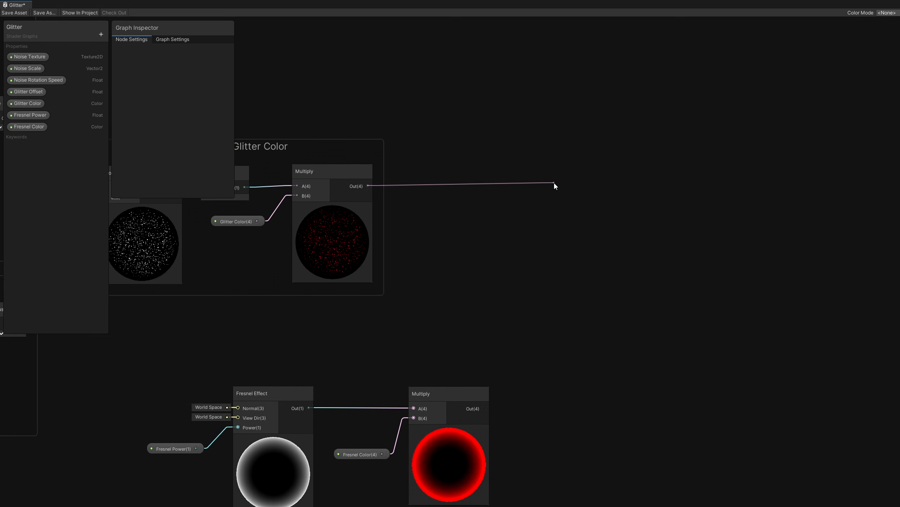
text(add)
double_click(594, 219)
drag(485, 408, 554, 201)
- Connect the Add node's output to the Emission input of the master stack
middle_drag(768, 198, 597, 251)
drag(877, 91, 892, 249)
drag(895, 111, 610, 160)
drag(454, 245, 605, 313)
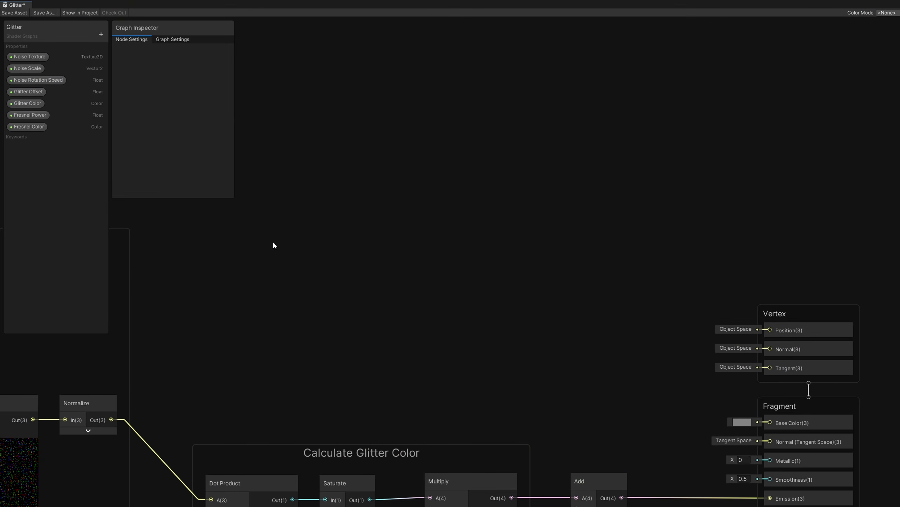
- Create a UV node and connect its output to a new Split node
right_click(273, 242)
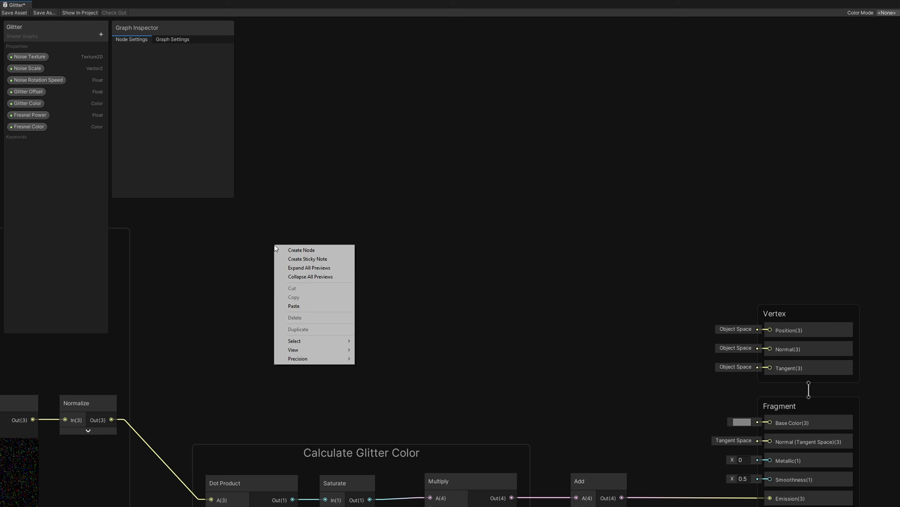
click(283, 248)
text(uv)
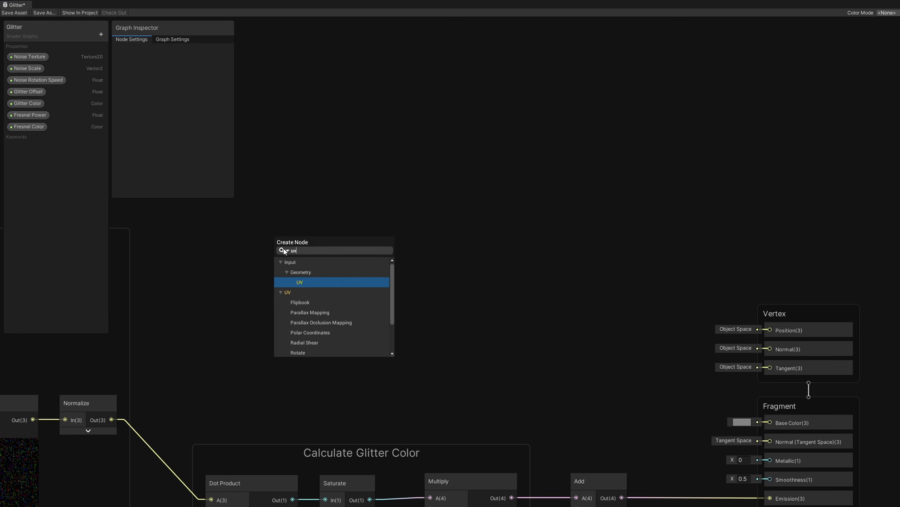
double_click(315, 282)
drag(311, 260, 304, 237)
click(254, 286)
text(split)
click(338, 281)
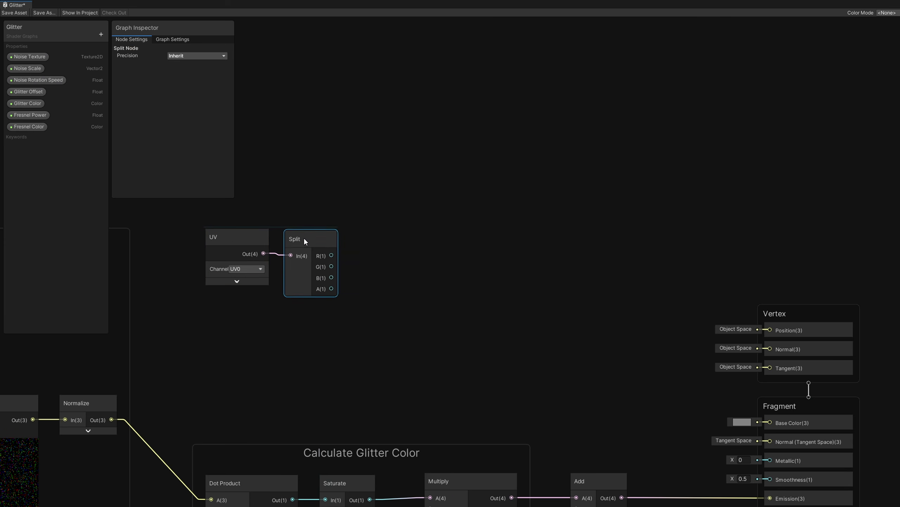
drag(332, 264, 398, 270)
click(421, 218)
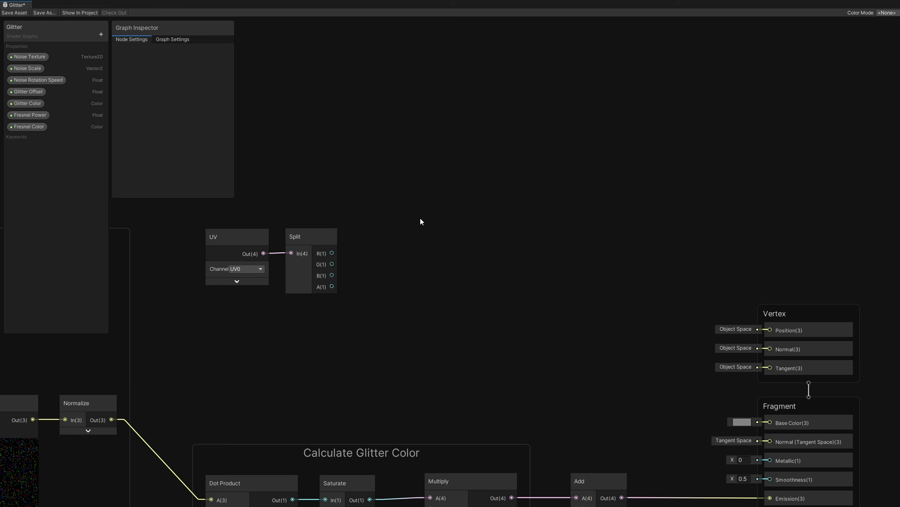
- Create a Color property named Base Color 1
click(101, 34)
click(135, 73)
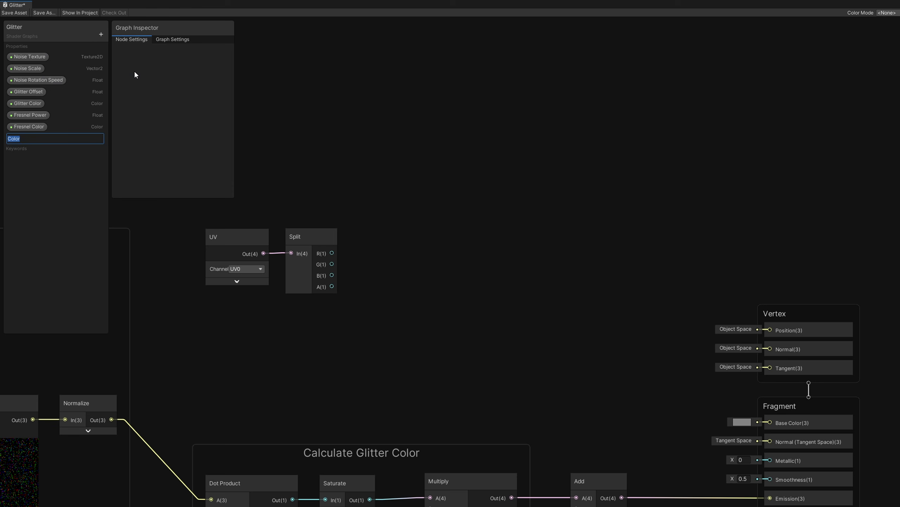
text(Base Color 1)
key(Return)
- Create a Color property named Base Color 2
click(101, 34)
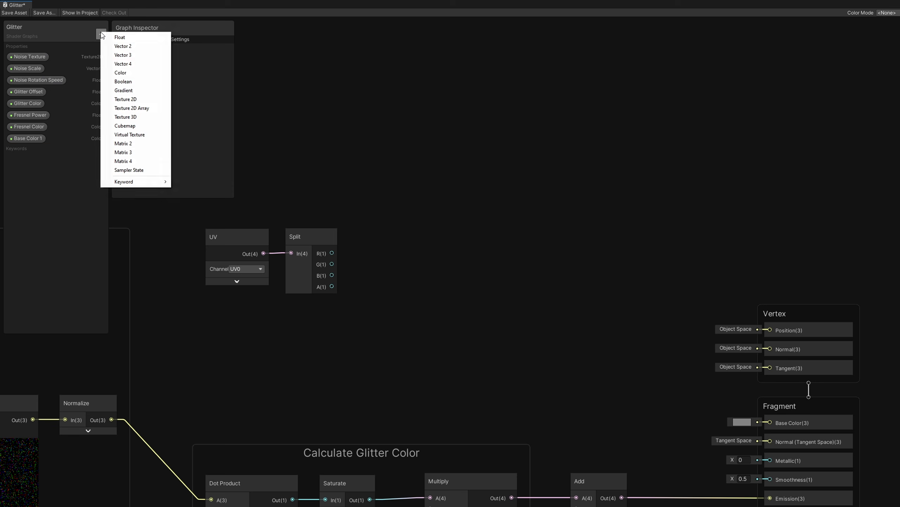
click(135, 73)
text(Base C)
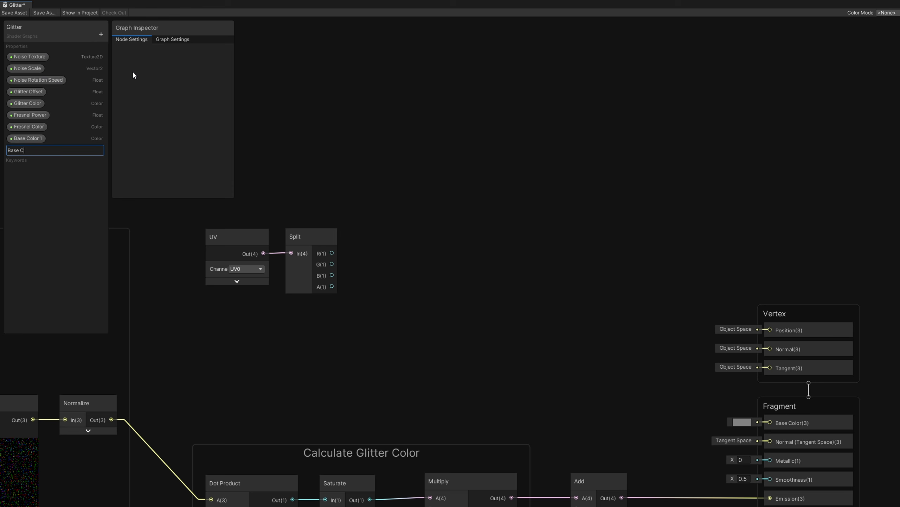
text(olor 2)
key(Return)
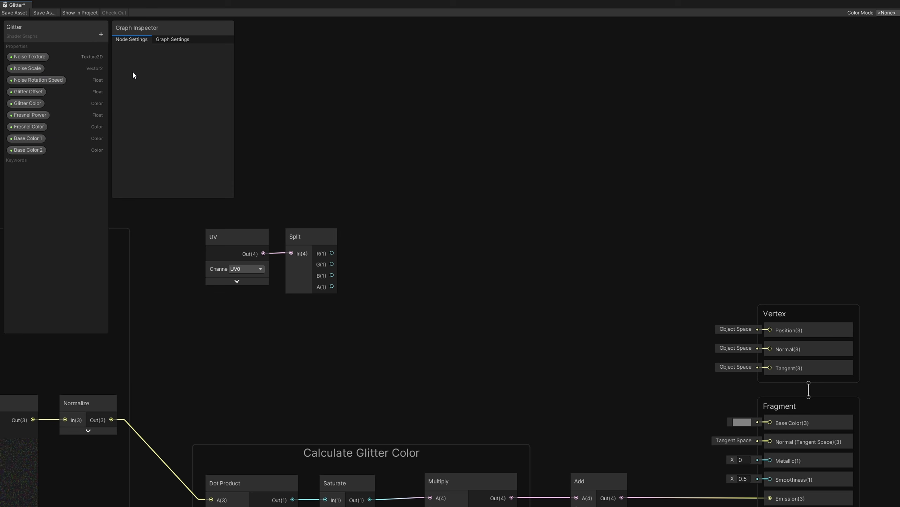
- Create a Float property named Base Gradient Power
click(101, 34)
click(121, 40)
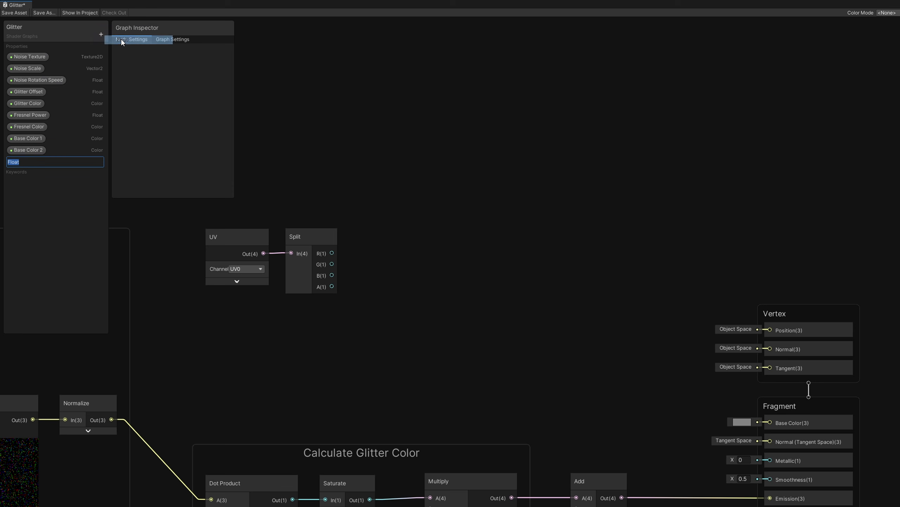
text(Base Gradient Power)
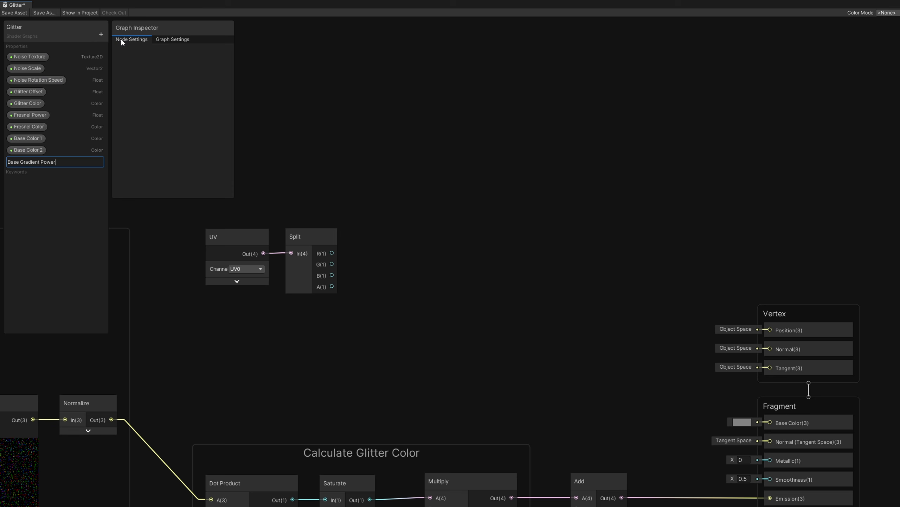
key(Return)
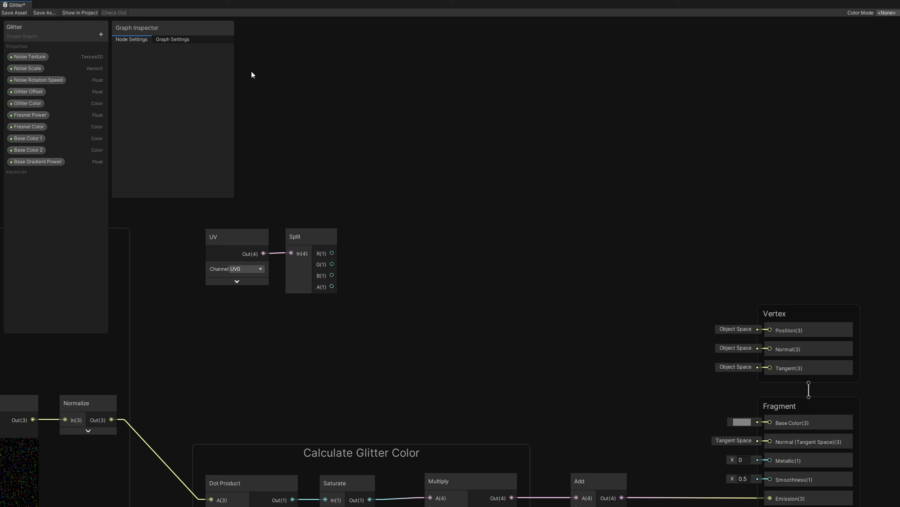
- Feed the Split node's G channel into a new Power node's A input
drag(332, 264, 387, 263)
text(power)
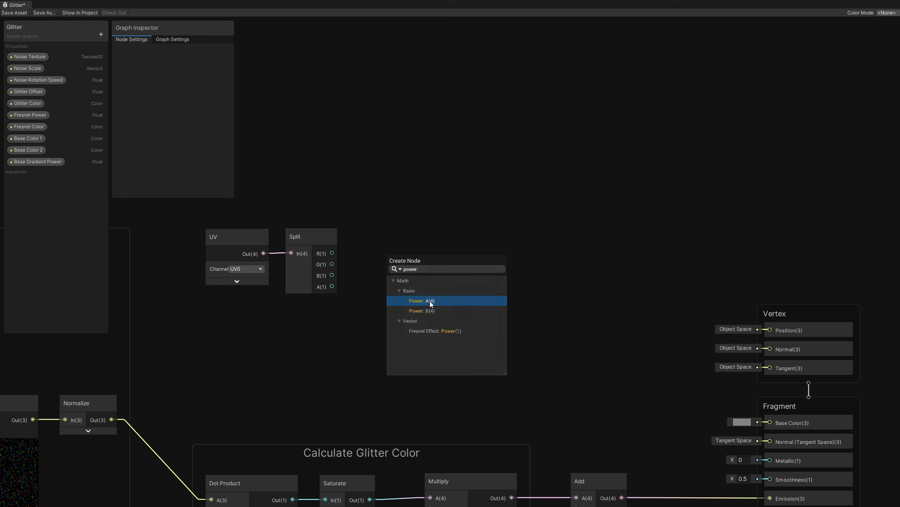
click(430, 301)
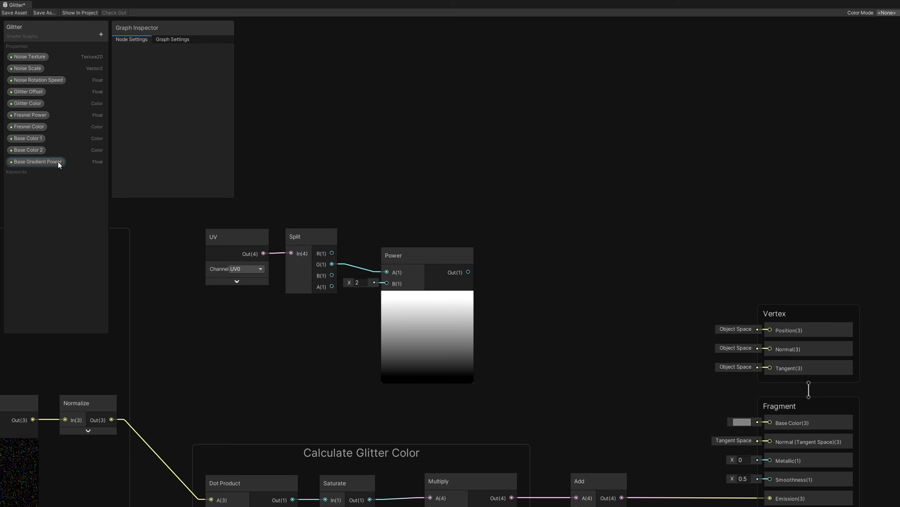
- Place Base Gradient Power in the graph and connect it to the Power node's B input
drag(57, 162, 293, 309)
drag(365, 315, 327, 314)
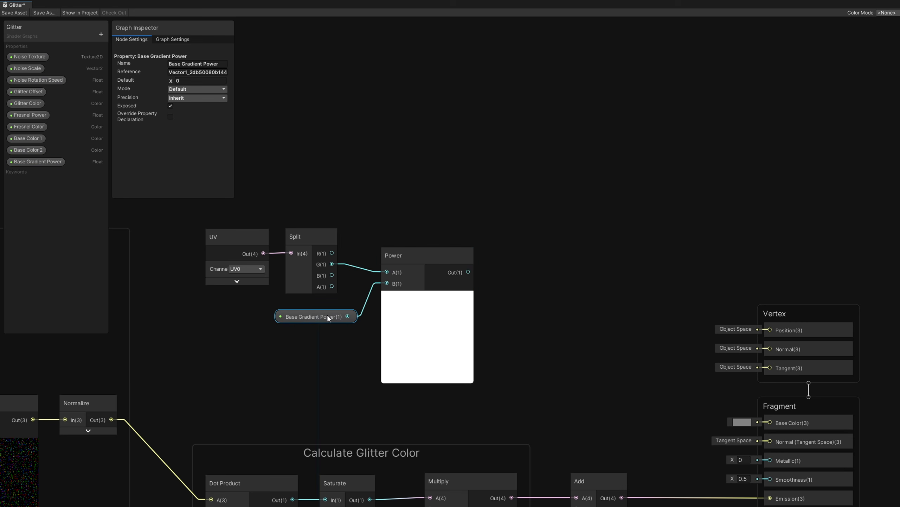
- Set Base Gradient Power's default value to 3
click(193, 81)
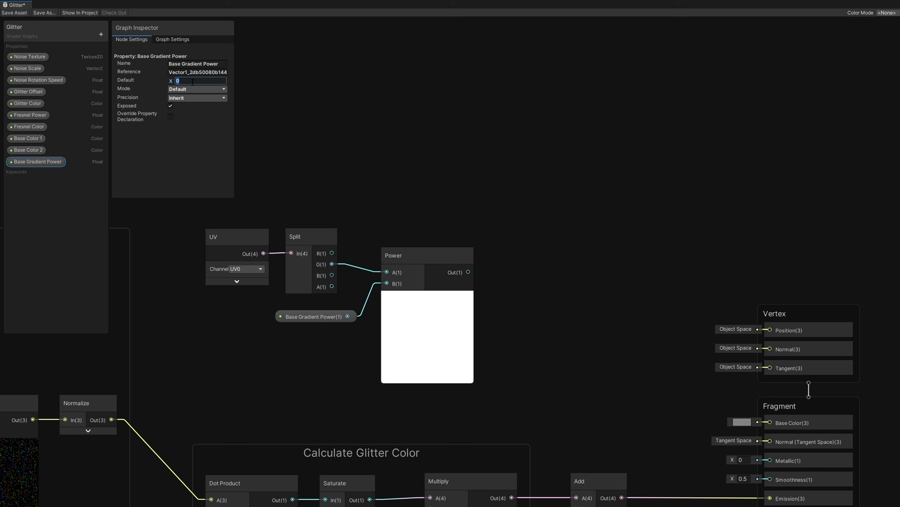
text(2)
key(BackSpace)
text(3)
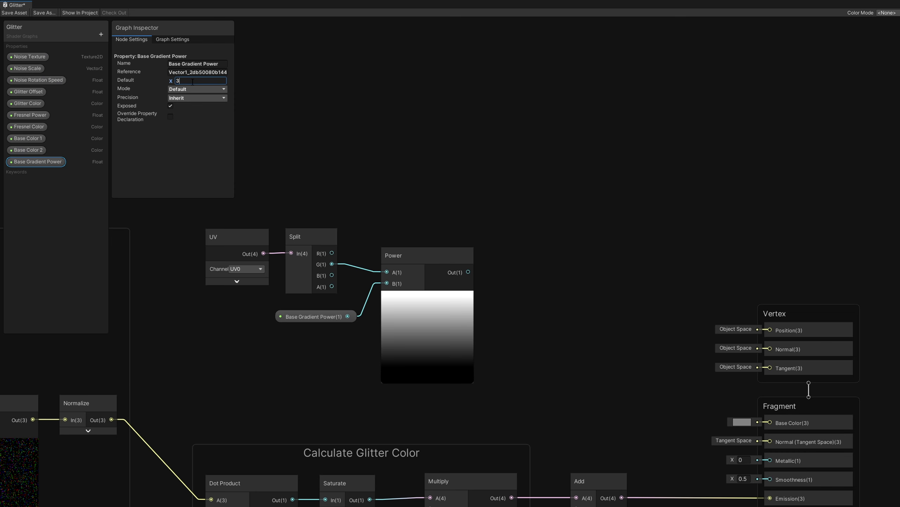
- Feed the Power output into the T input of a new Lerp node
click(436, 139)
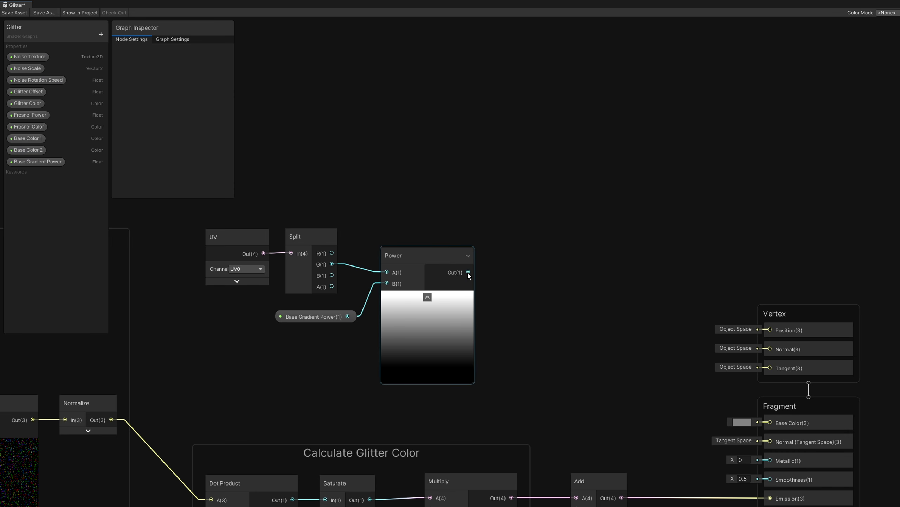
key(space)
text(lerp)
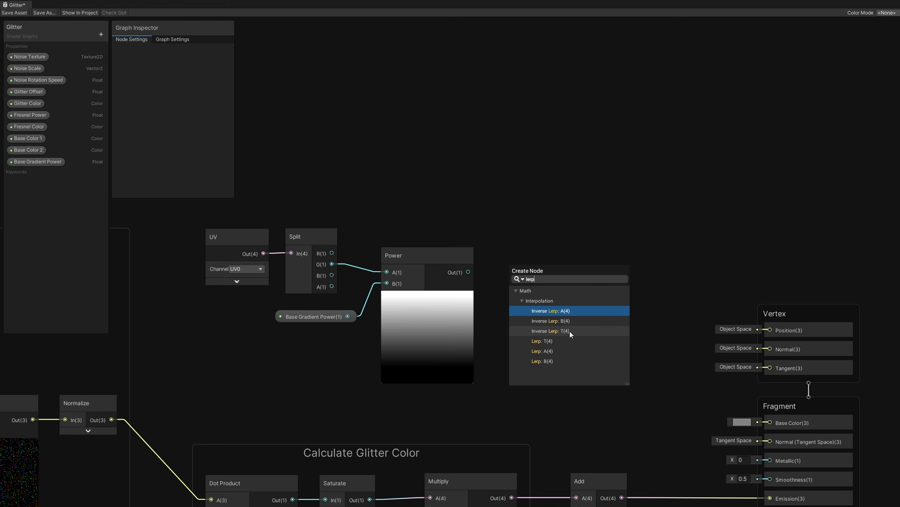
click(559, 340)
drag(549, 247, 577, 221)
click(553, 136)
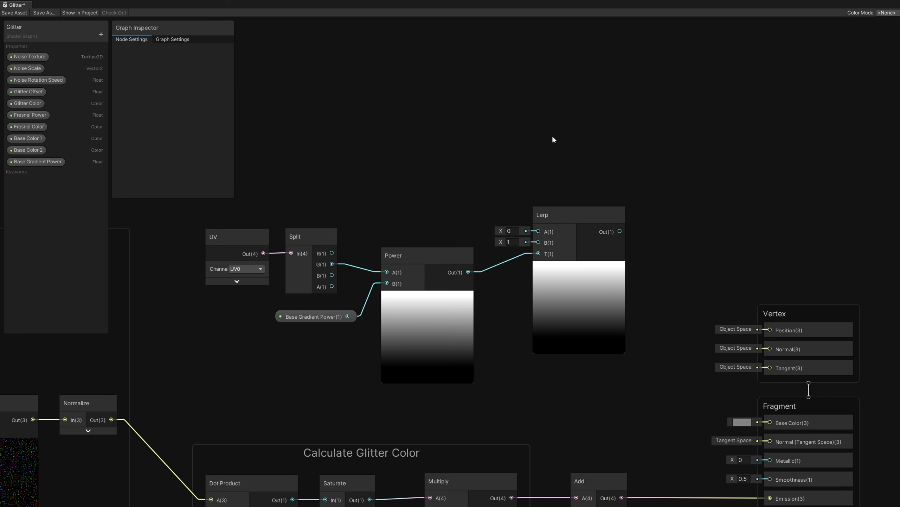
- Connect Base Color 1 and Base Color 2 to the Lerp's A and B inputs, and the Lerp output to Base Color
drag(29, 138, 537, 231)
drag(40, 150, 443, 212)
drag(498, 216, 539, 243)
drag(468, 216, 463, 216)
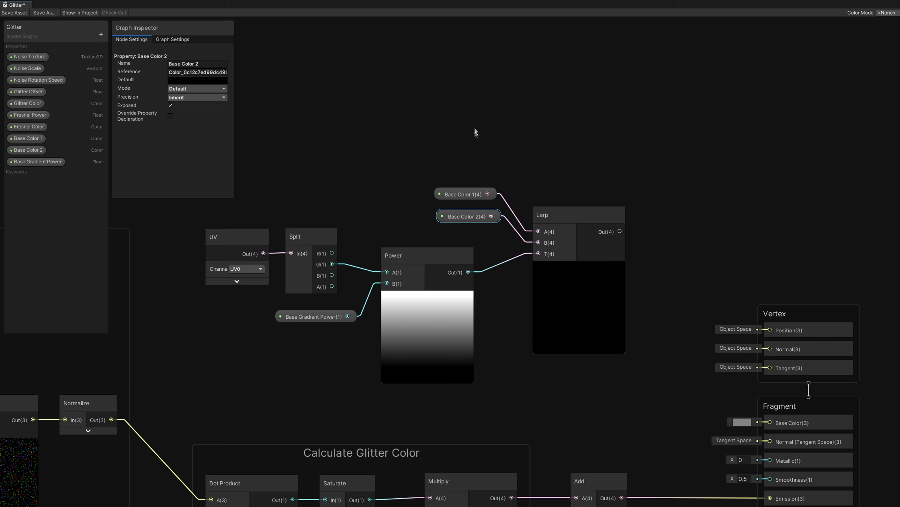
click(450, 87)
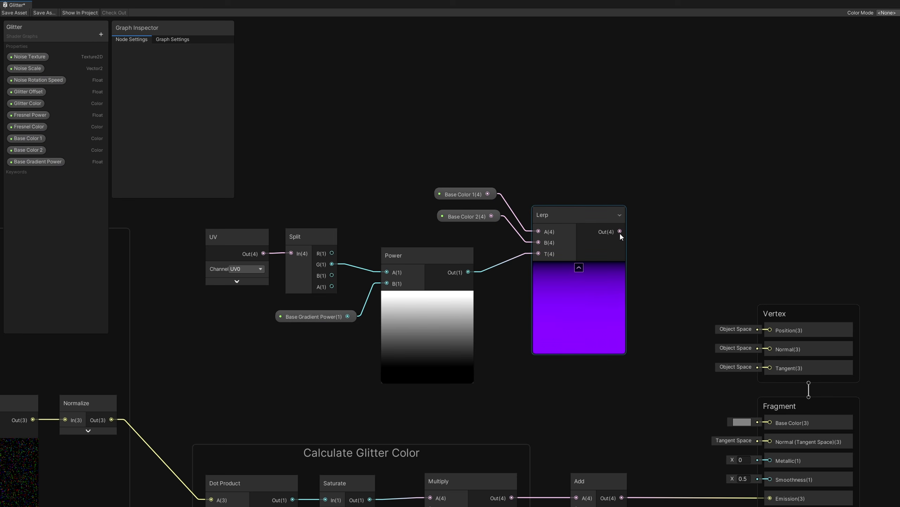
drag(620, 231, 769, 421)
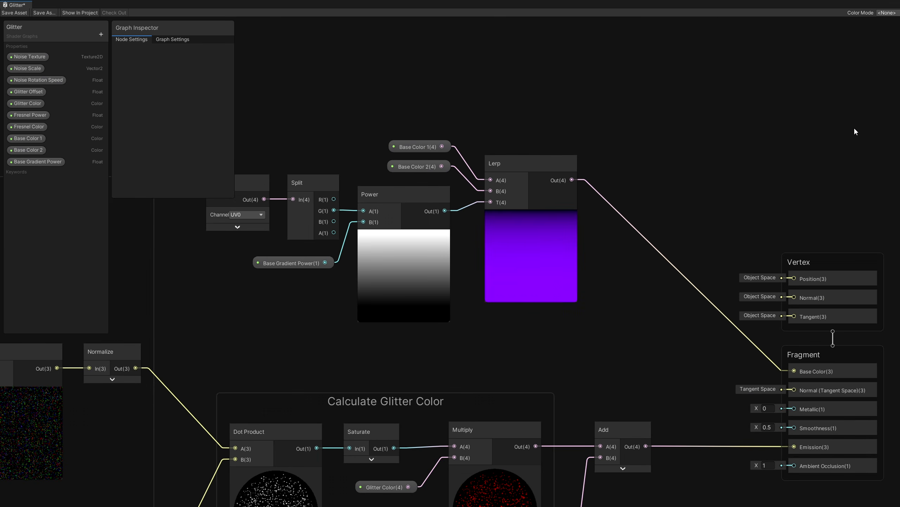
- Set the graph's surface type to Transparent in the graph settings
click(182, 41)
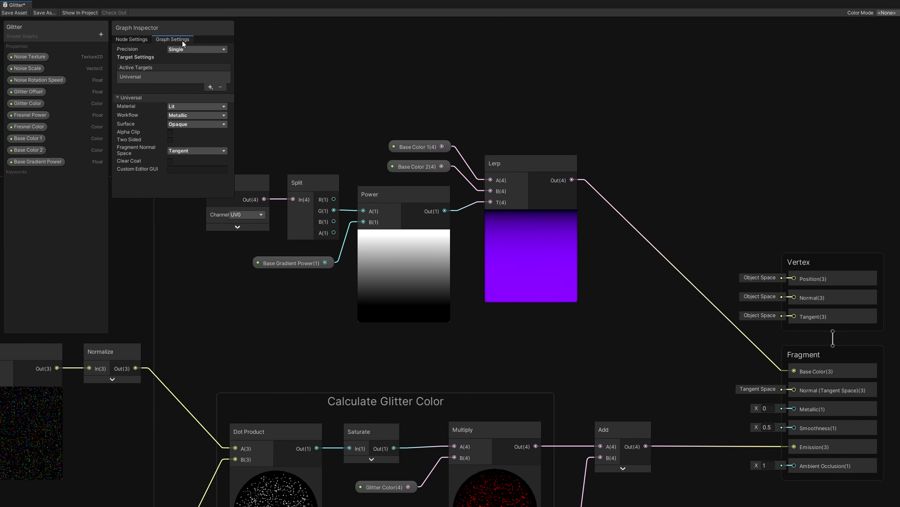
click(188, 124)
click(194, 142)
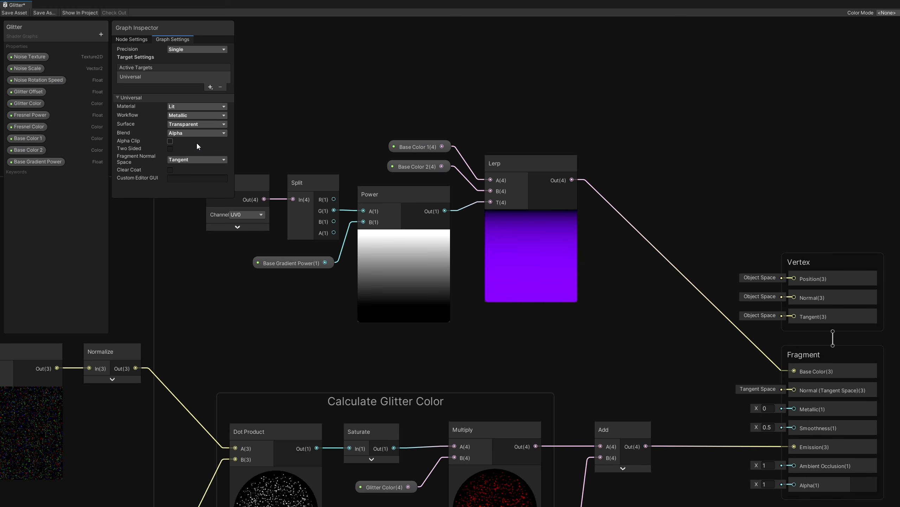
- Split the Lerp output in a new Split node and connect its A channel to the Alpha input
drag(571, 180, 615, 261)
text(split)
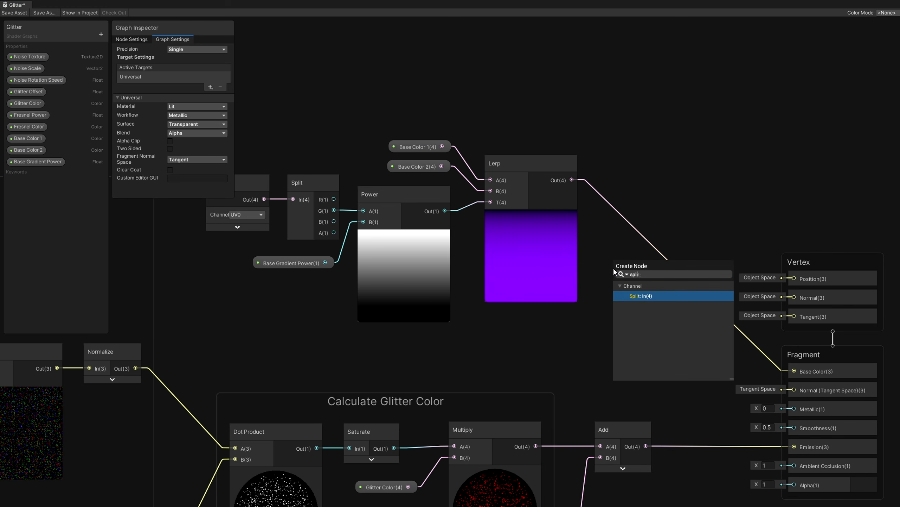
click(638, 295)
drag(639, 298, 792, 489)
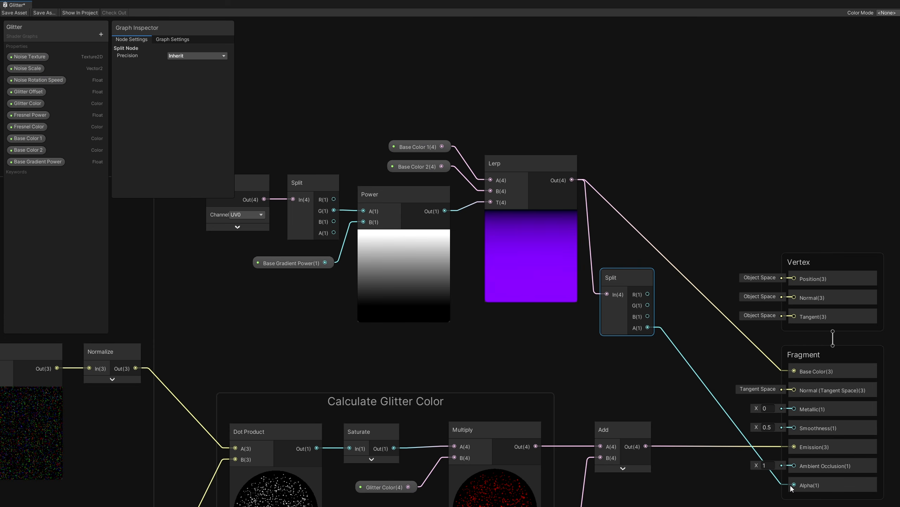